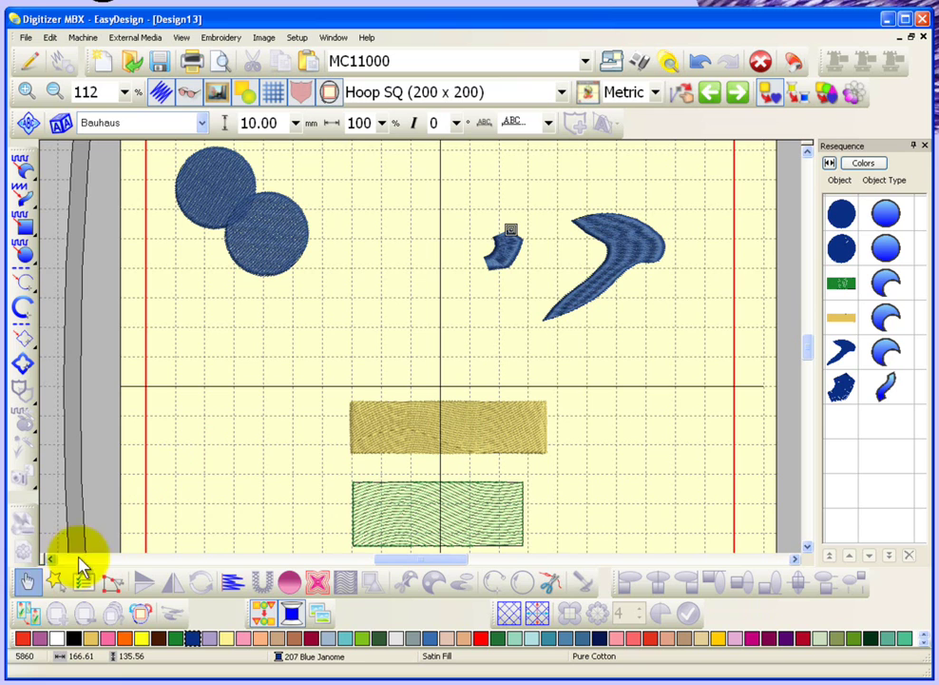
- Select the green wavy-fill rectangle and zoom in on it to 428%
click(403, 511)
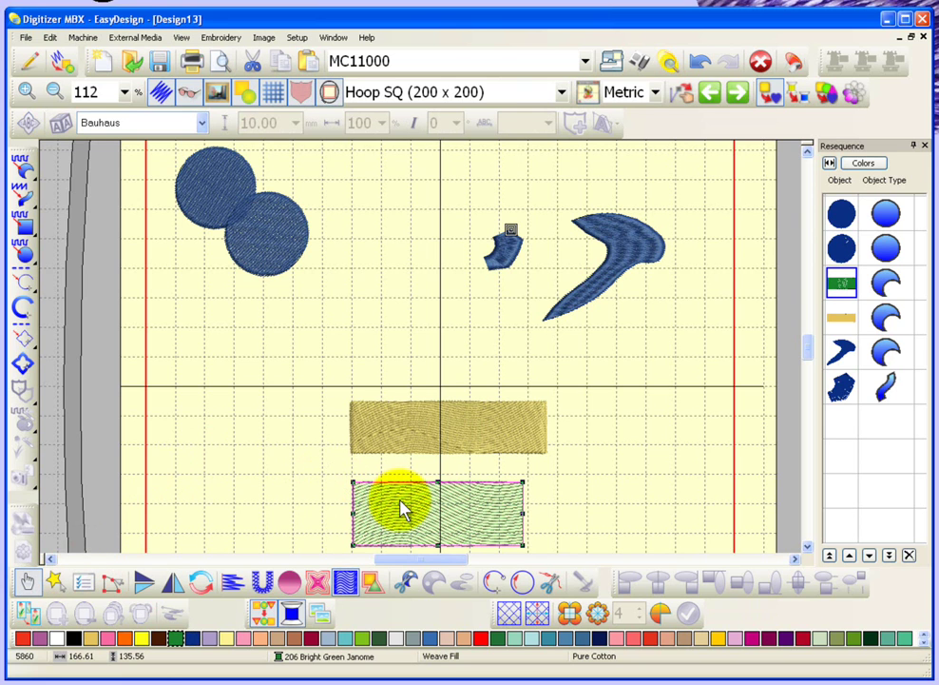
key(b)
drag(345, 471, 532, 532)
drag(485, 440, 430, 384)
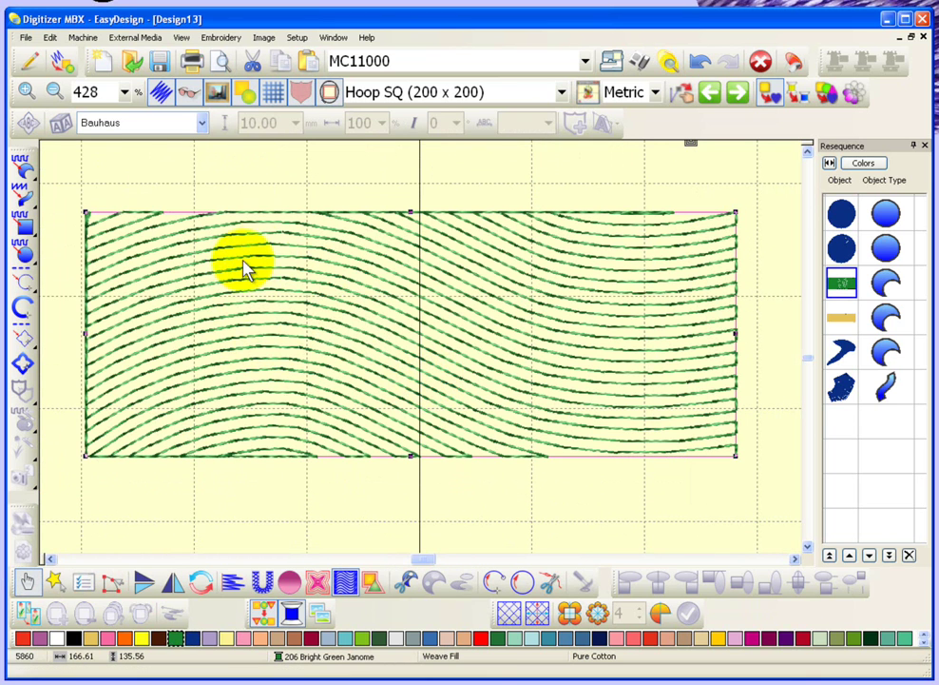
- Cut a three-cornered triangular hole into the green rectangle's fill
click(407, 583)
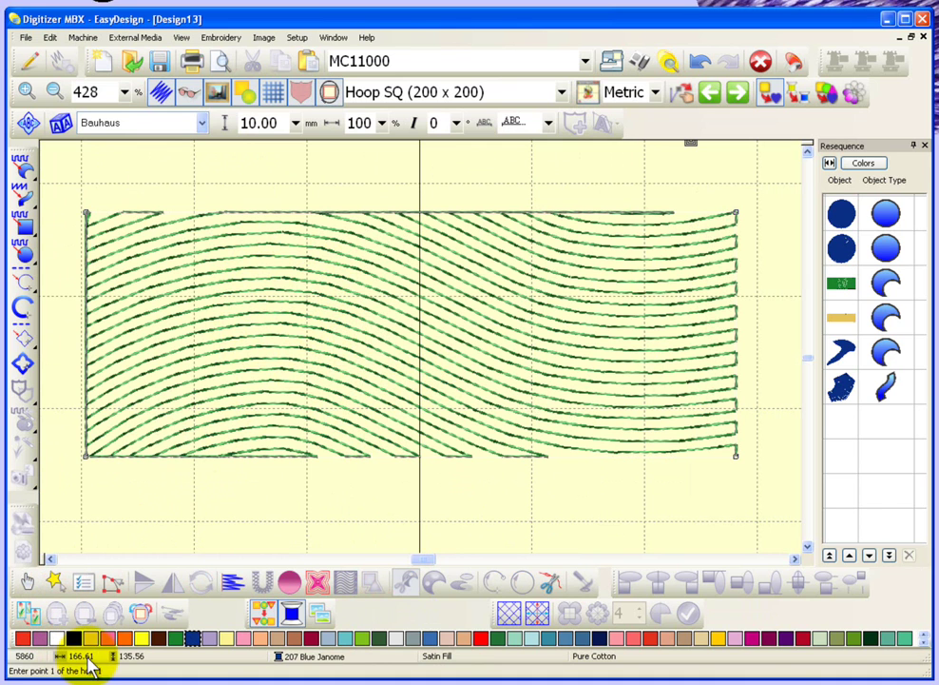
click(245, 249)
click(183, 363)
click(297, 362)
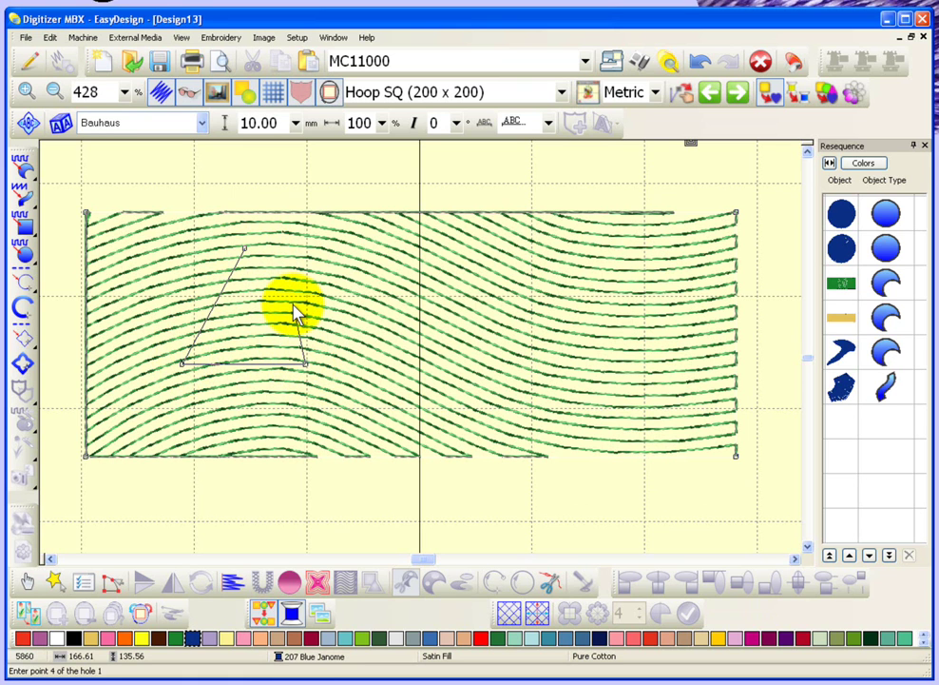
key(Return)
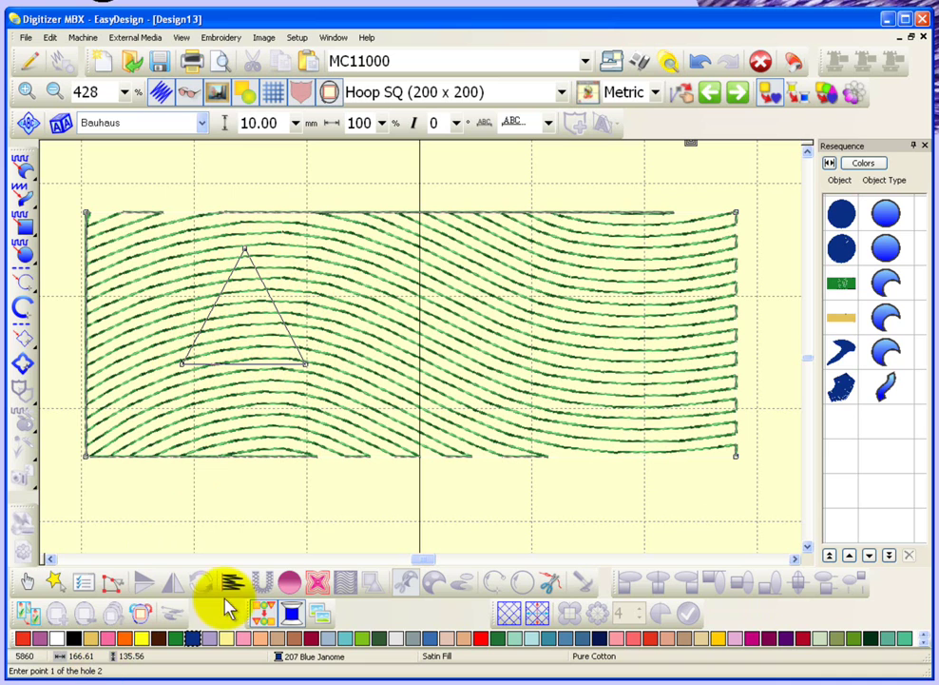
- Cut a circular hole from four curve points, apply both holes, and zoom out
click(505, 253)
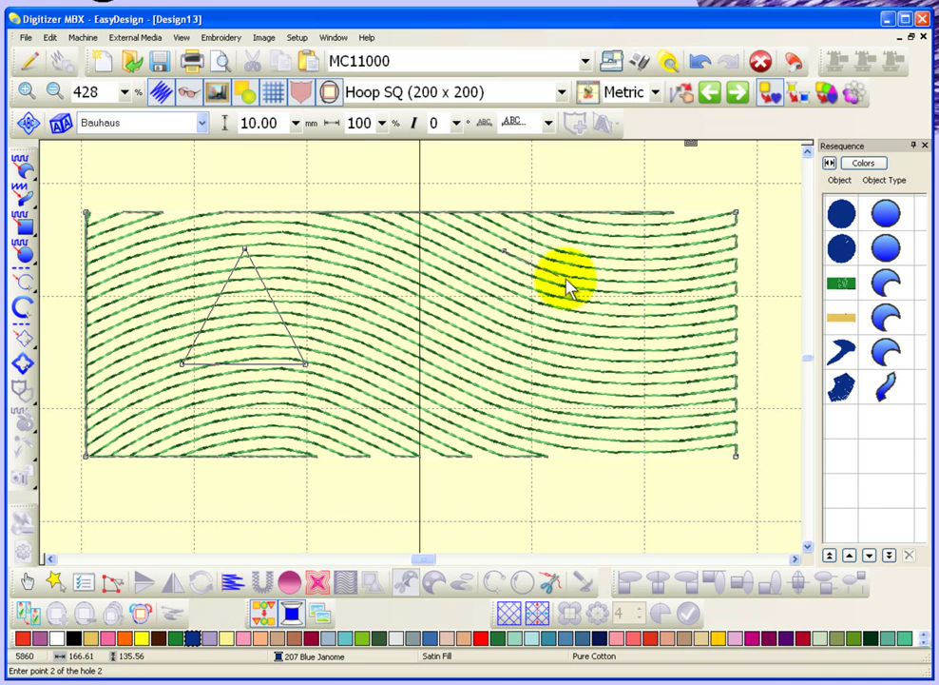
click(586, 320)
click(517, 398)
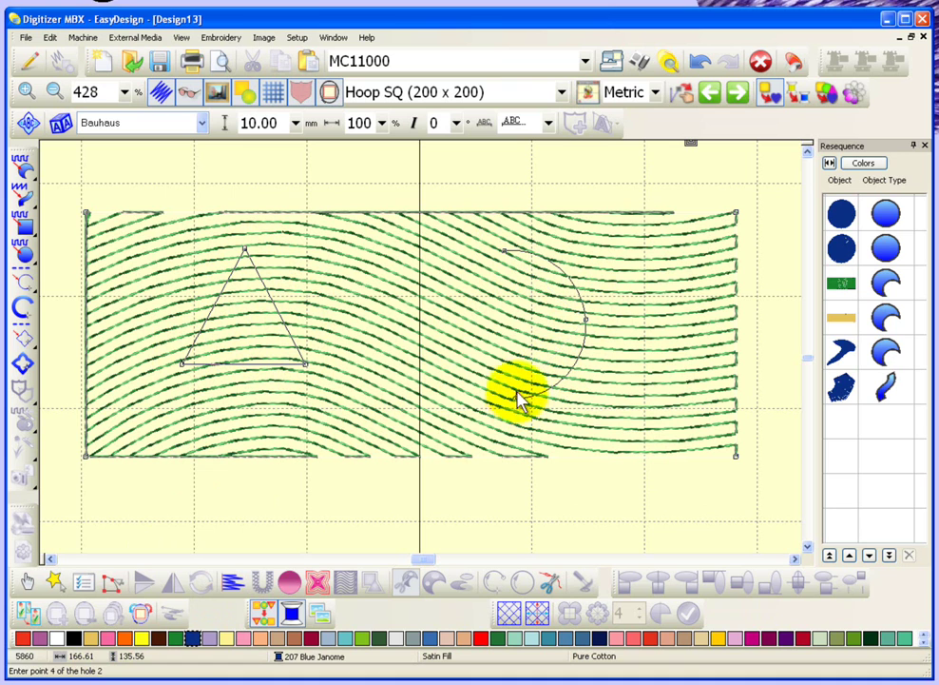
click(453, 334)
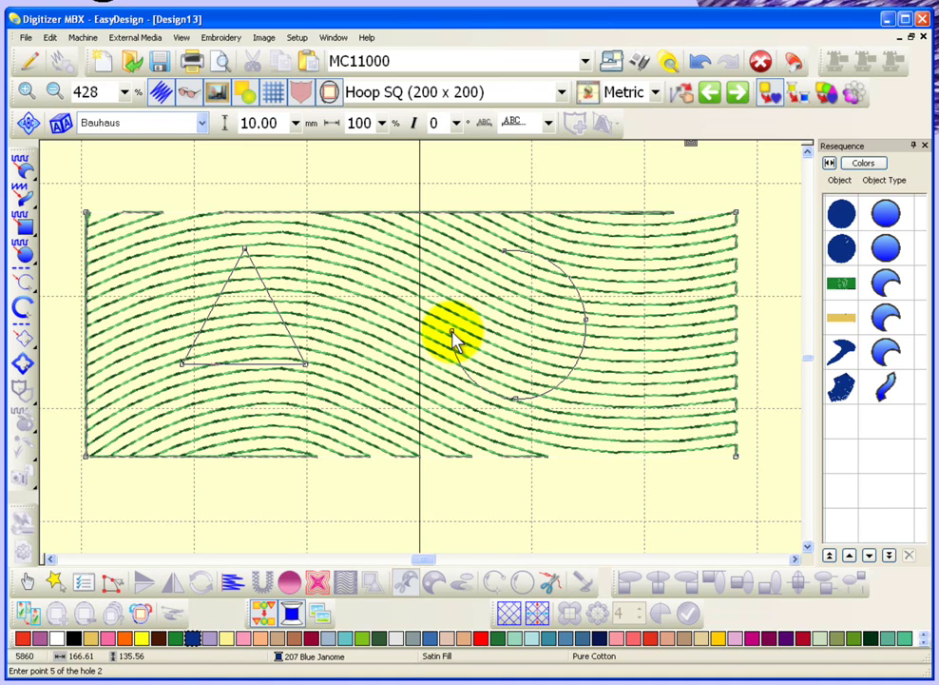
key(Return)
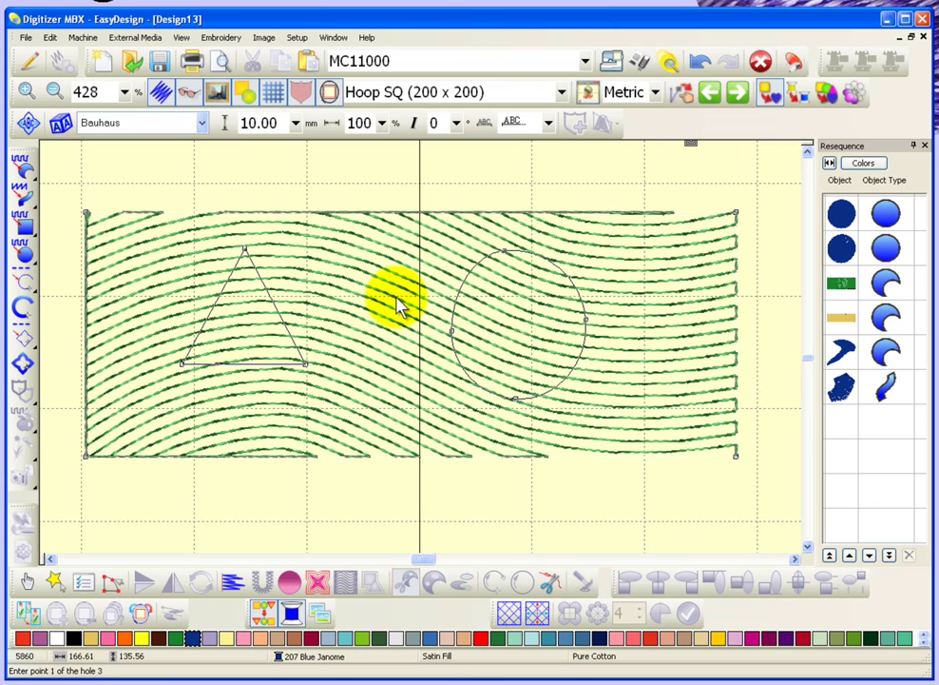
key(Return)
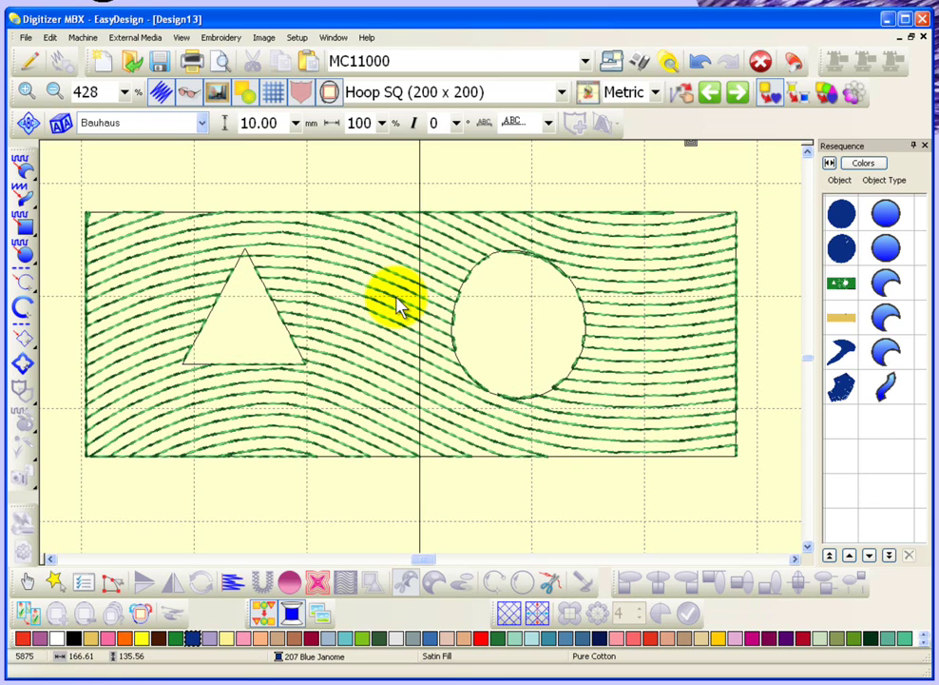
key(shift+z)
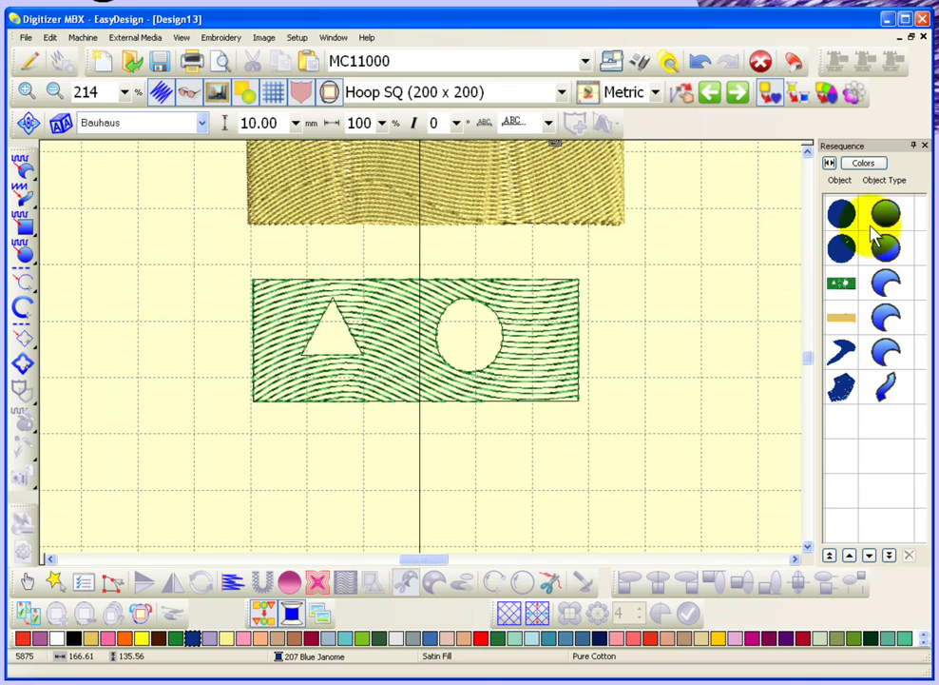
- Select the gold satin rectangle and cut a four-cornered hole into it, then view the whole hoop
scroll(811, 160, up, 3)
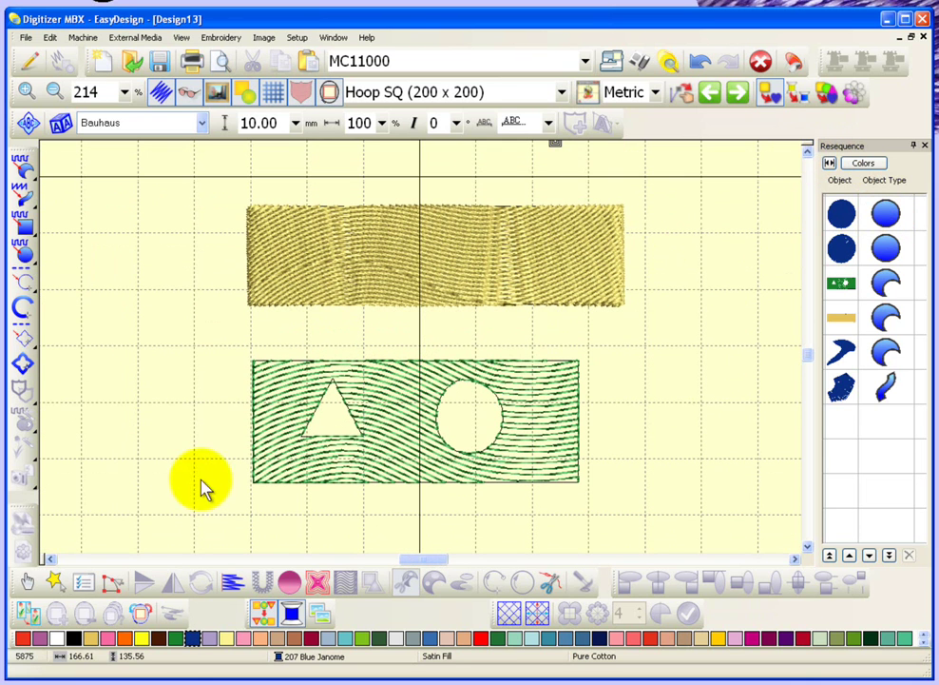
click(26, 583)
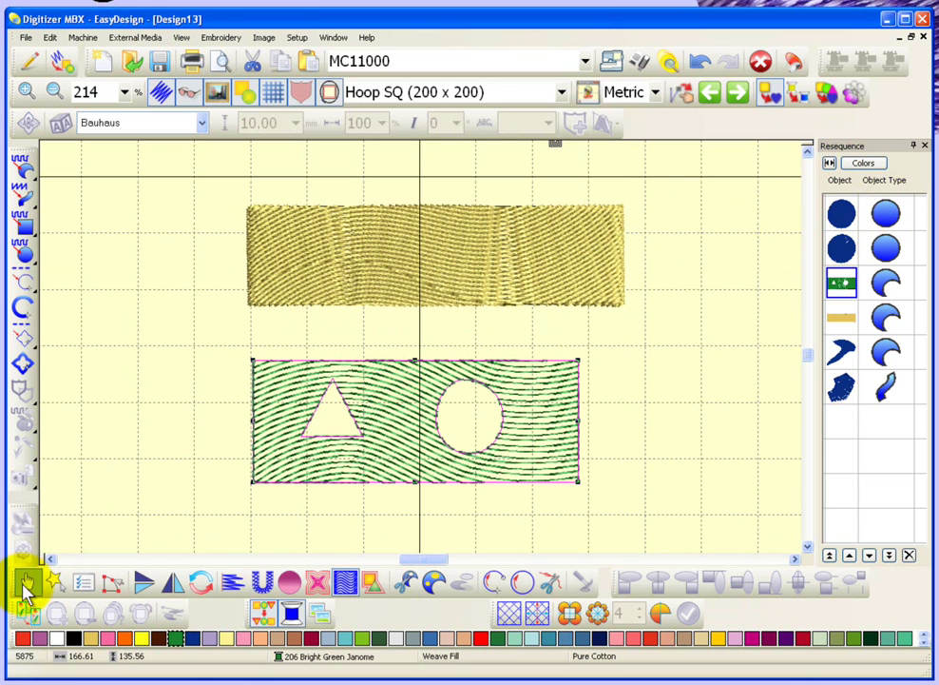
click(335, 246)
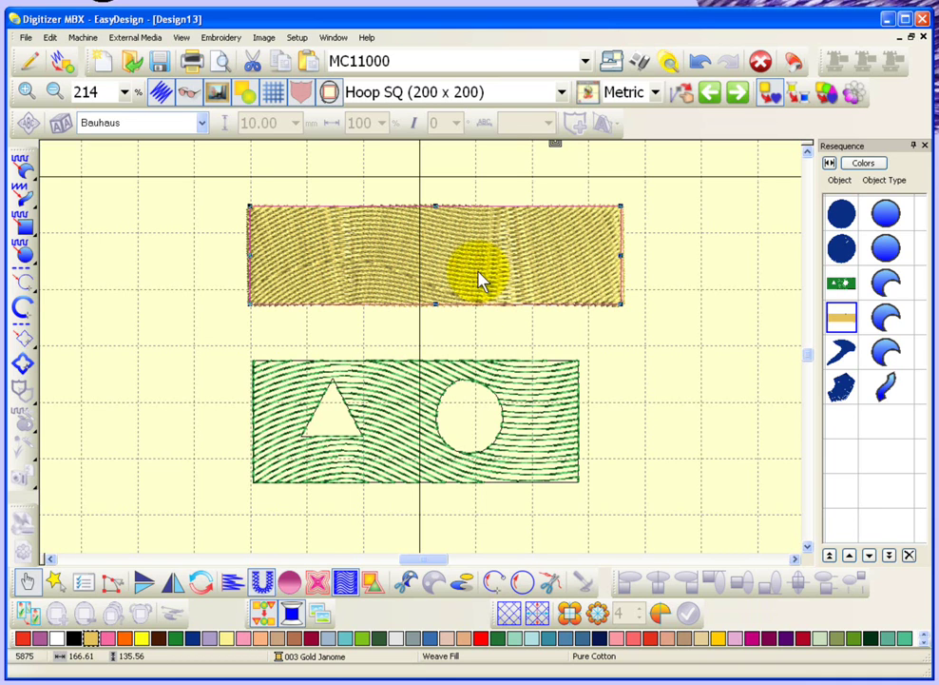
click(405, 583)
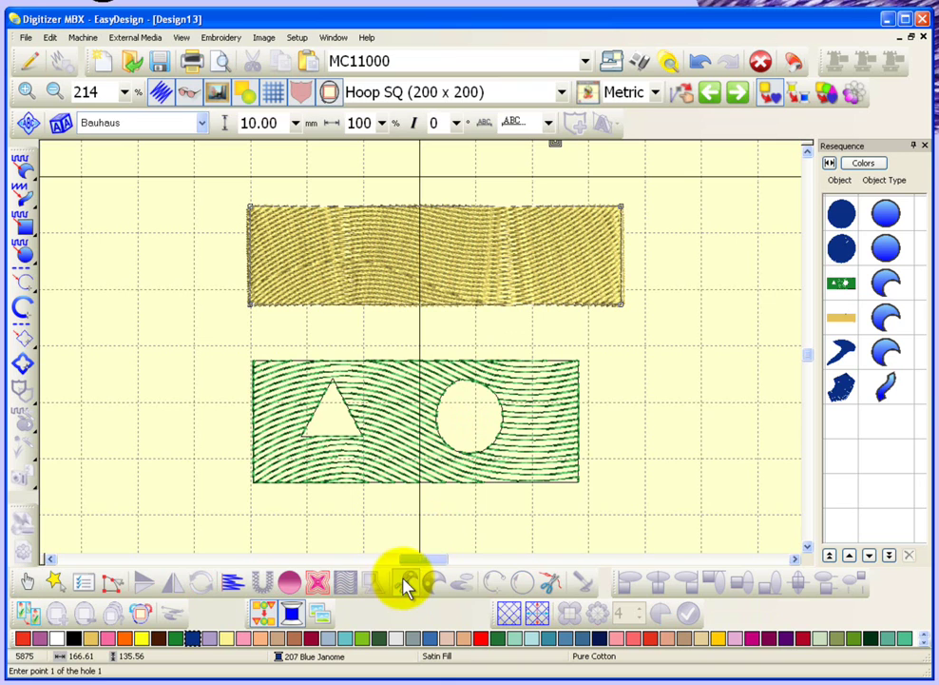
click(355, 223)
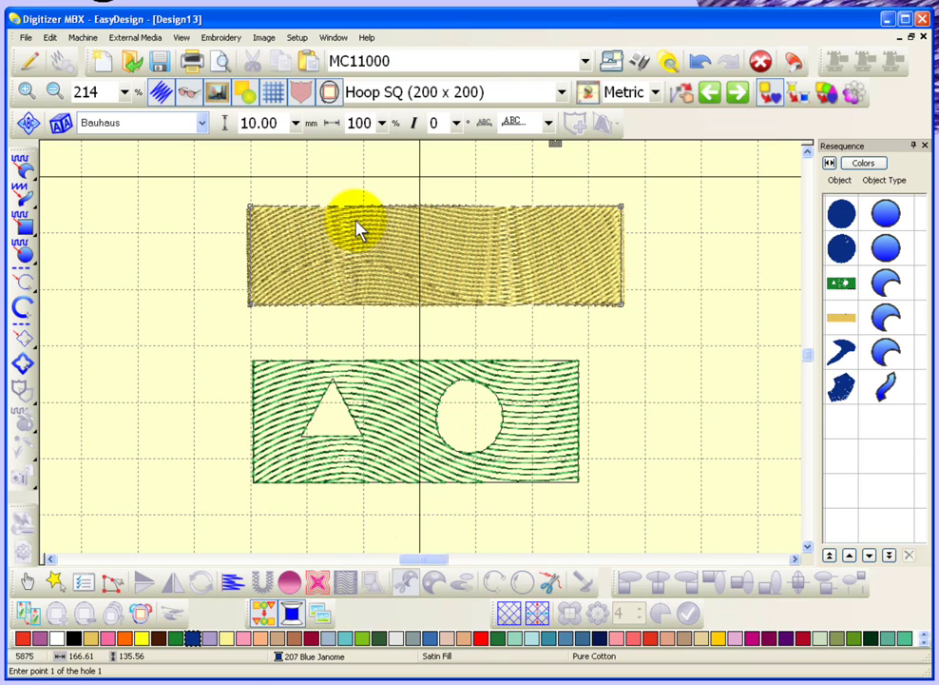
click(328, 265)
click(385, 280)
click(402, 247)
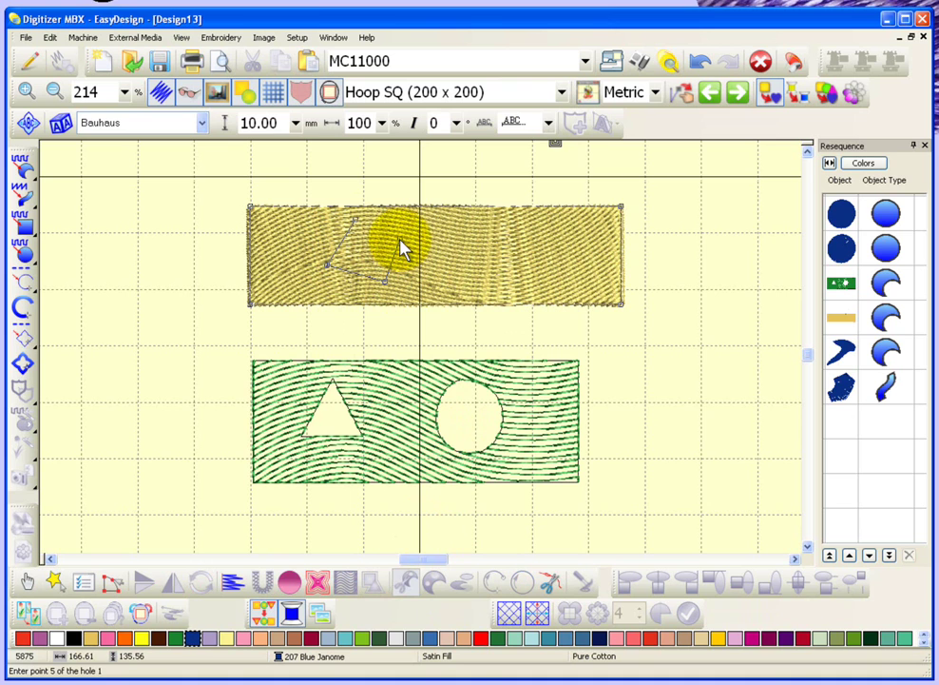
key(Return)
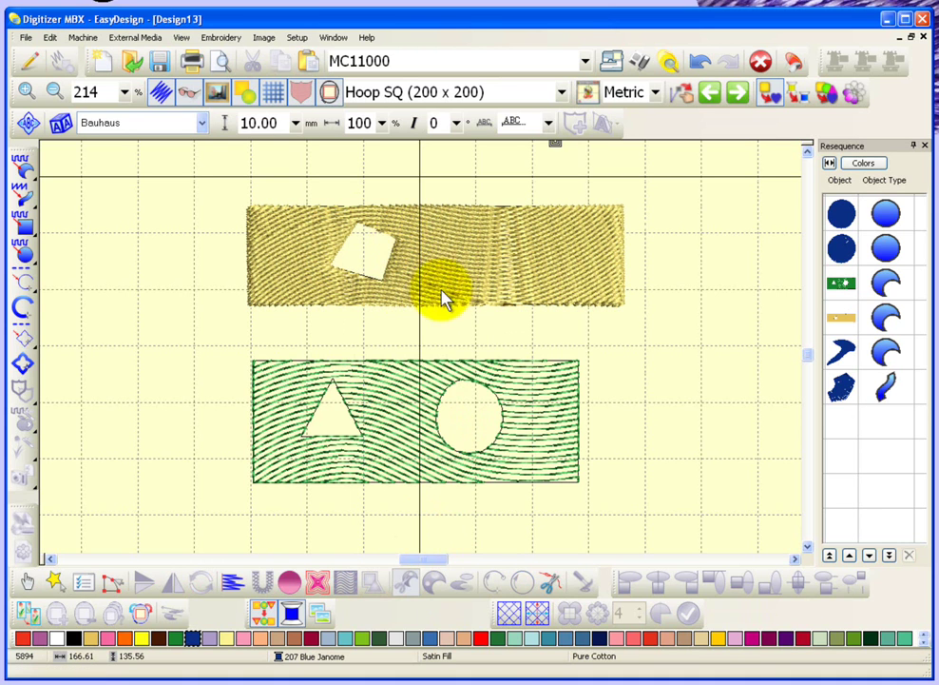
key(shift+z)
key(shift+z)
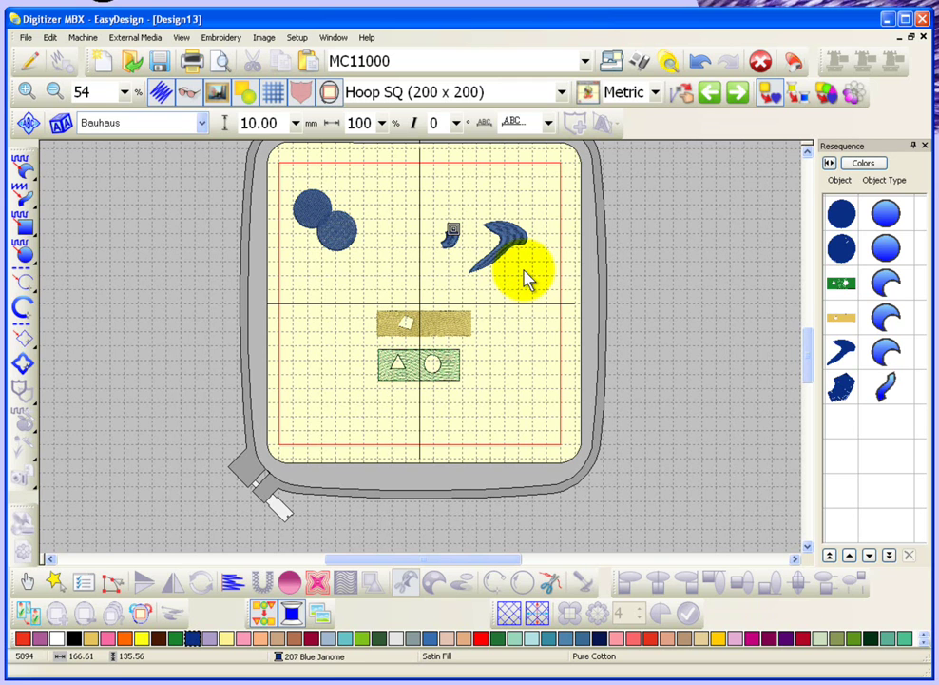
- Delete every object, choose the freeform fill tool, and zoom into the upper-left hoop
key(ctrl+a)
key(Delete)
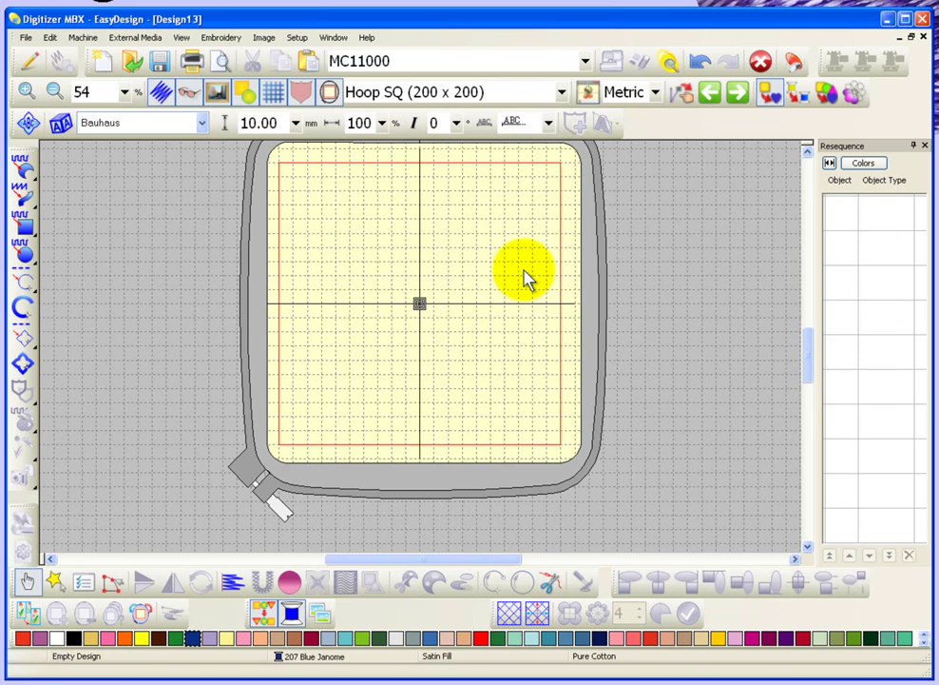
click(23, 169)
key(b)
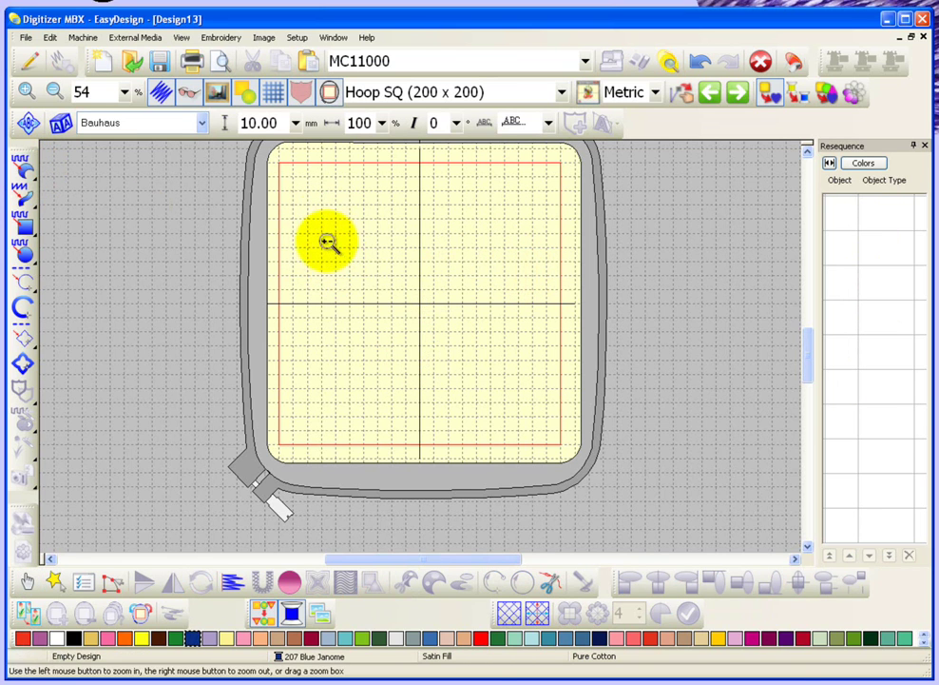
drag(307, 204, 407, 282)
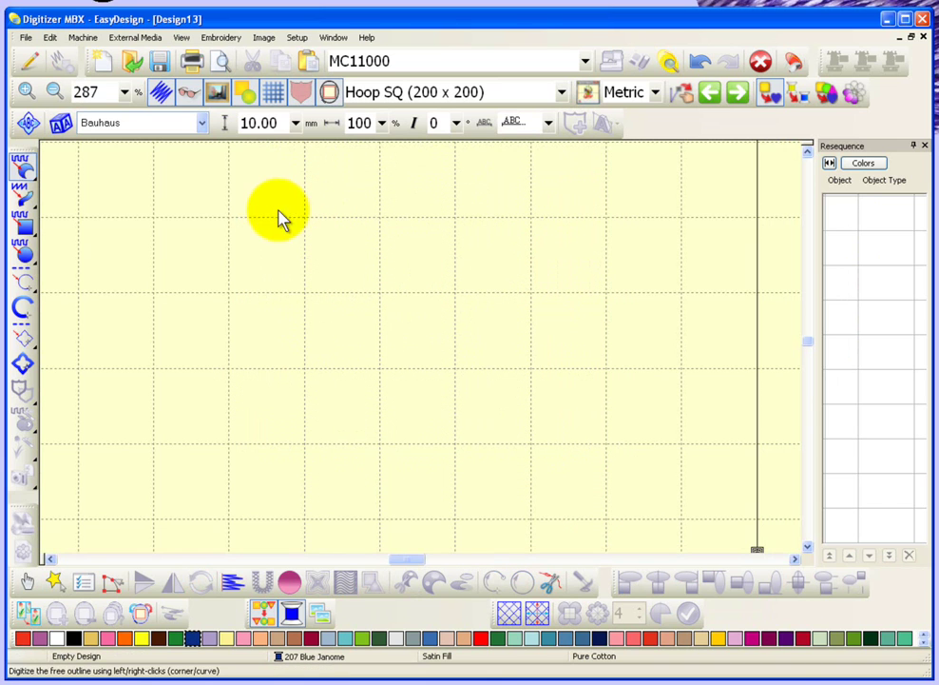
- Draw the outline with straight corners and a curved S-edge, closing it as blue fill
click(230, 221)
click(515, 247)
click(535, 467)
click(400, 467)
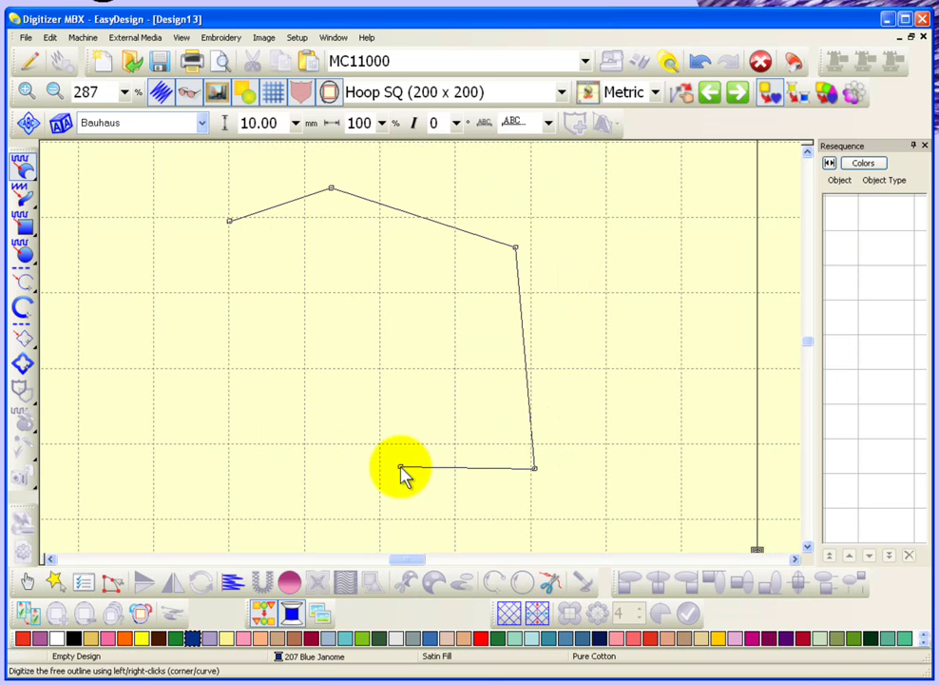
click(431, 379)
click(301, 472)
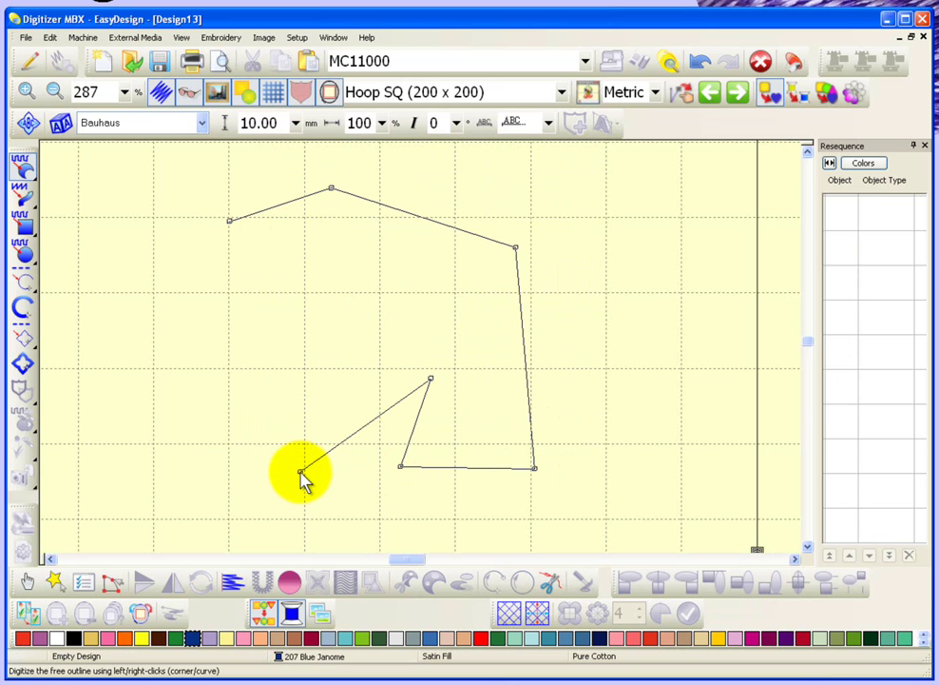
right_click(305, 409)
click(207, 416)
right_click(225, 337)
right_click(136, 319)
right_click(175, 248)
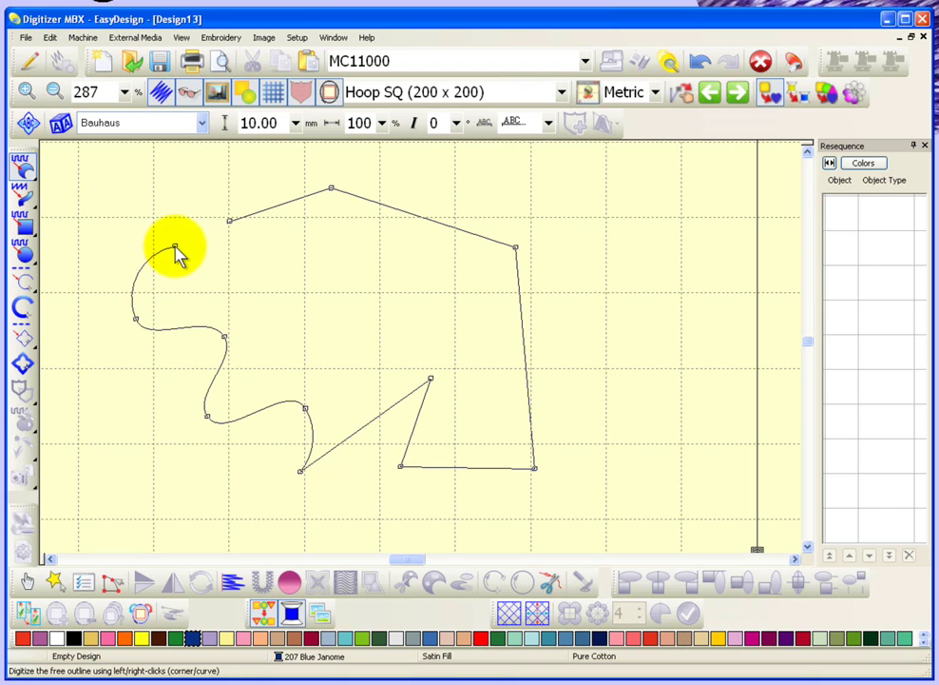
key(Return)
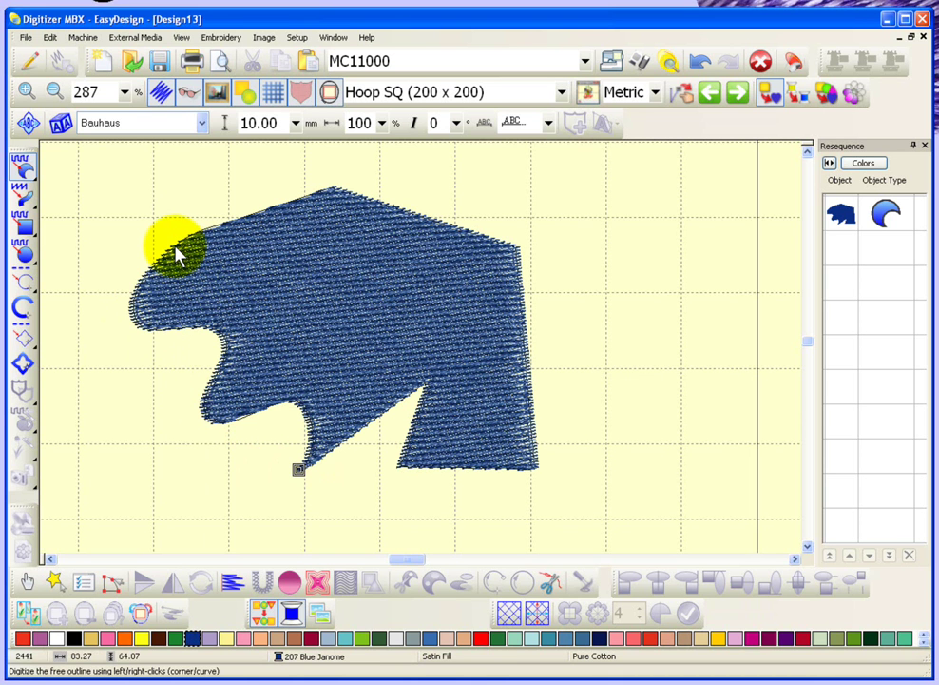
- Select the blue freeform shape and cut a three-cornered triangular hole through it
click(26, 583)
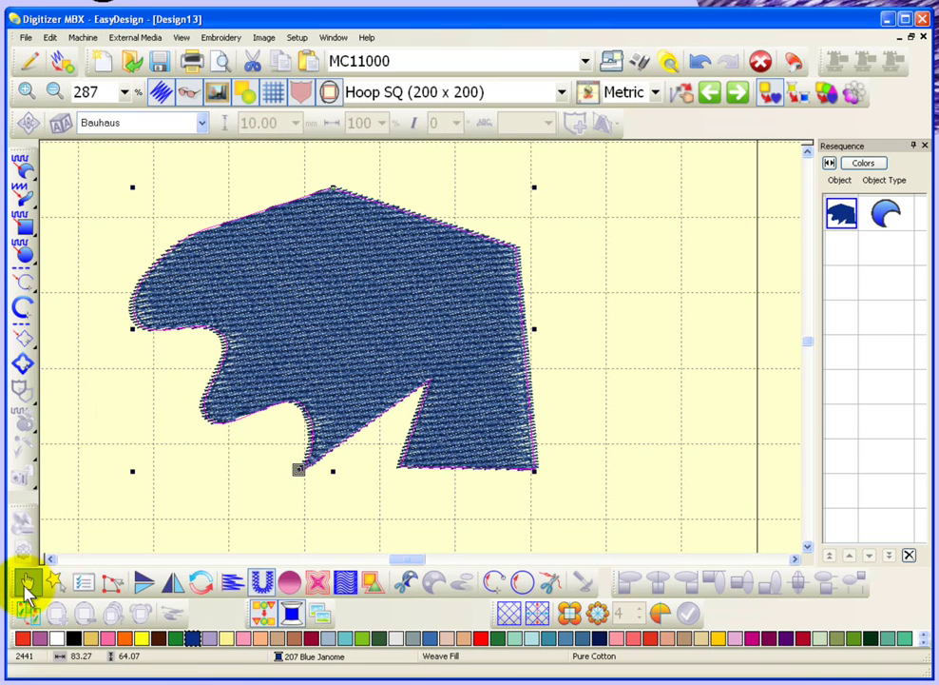
click(414, 584)
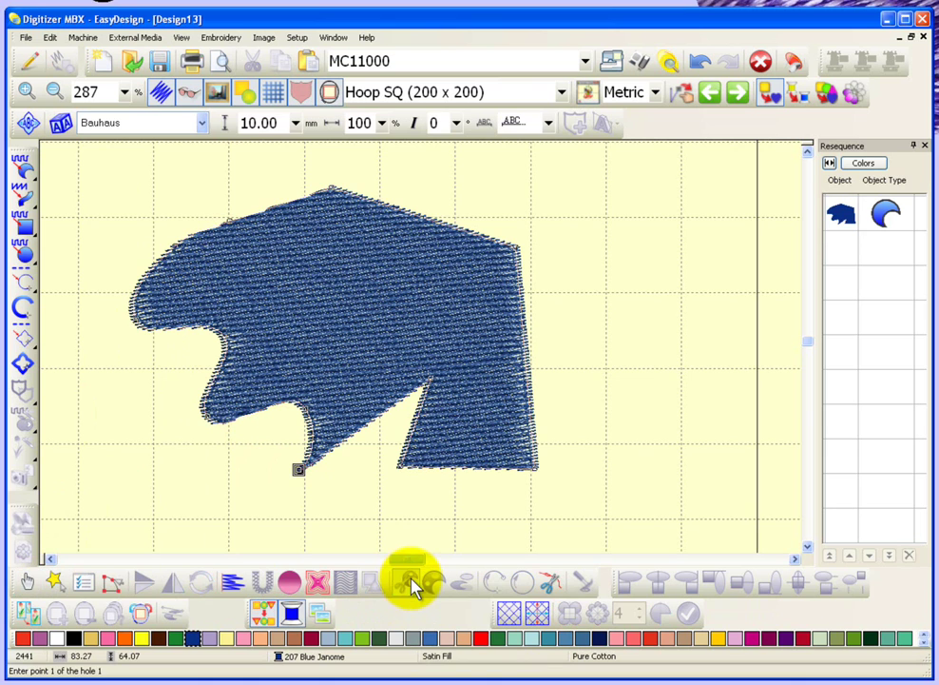
click(273, 252)
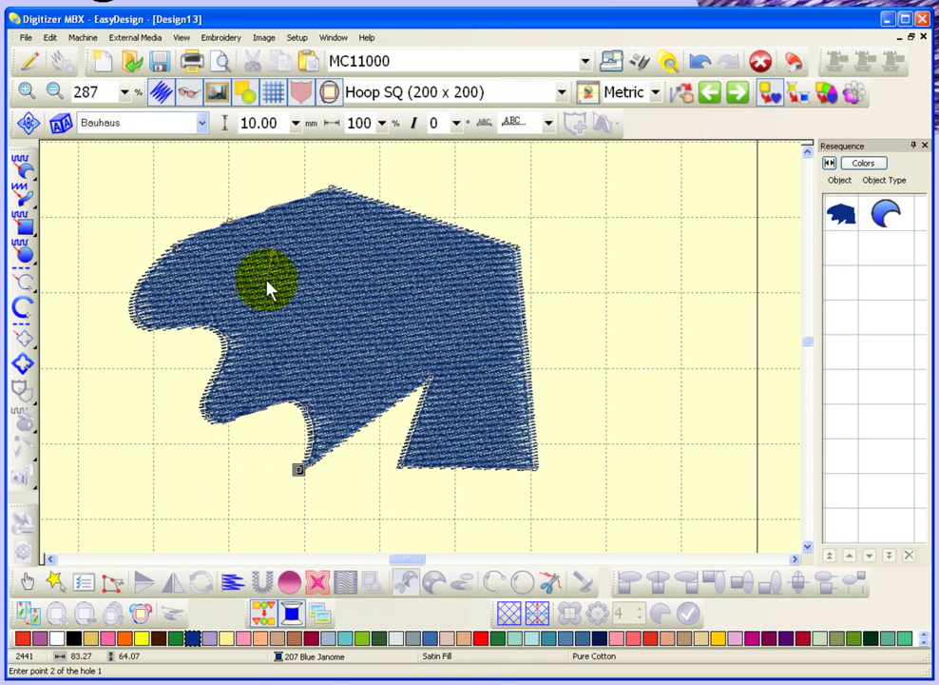
click(261, 306)
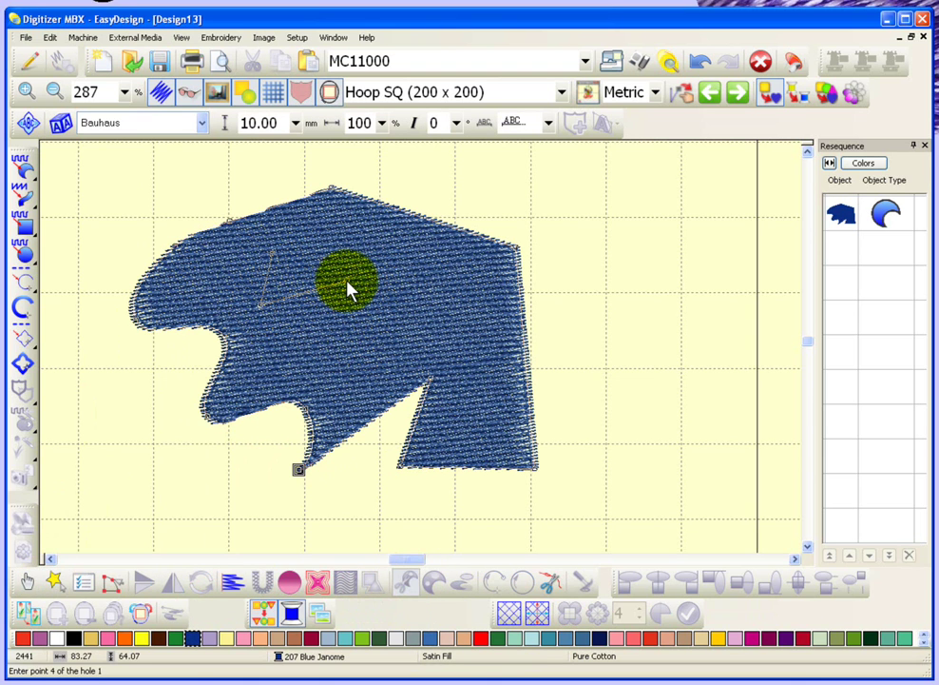
click(348, 285)
key(Return)
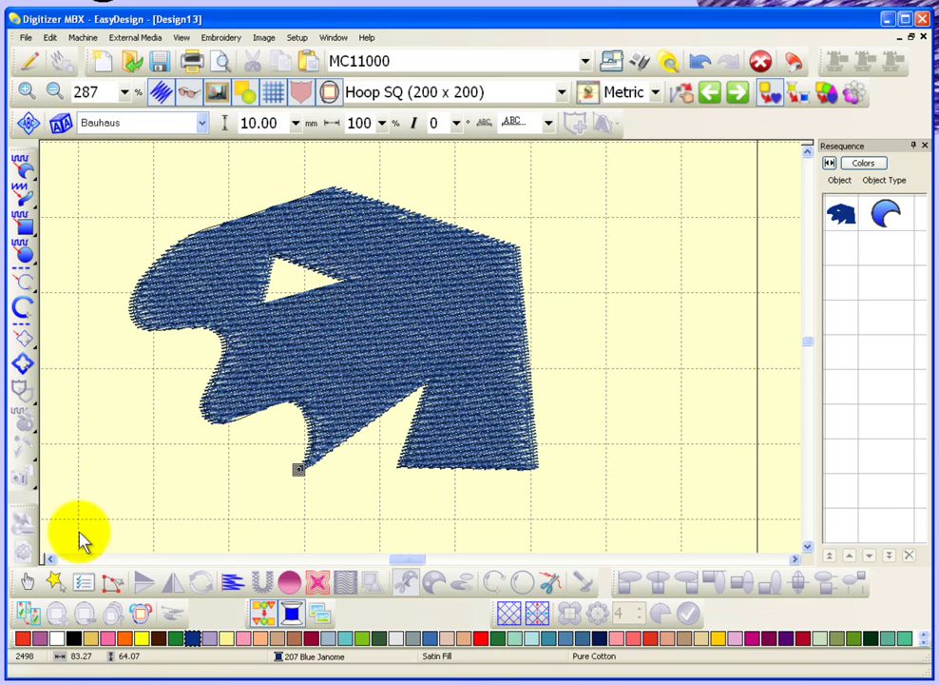
click(26, 583)
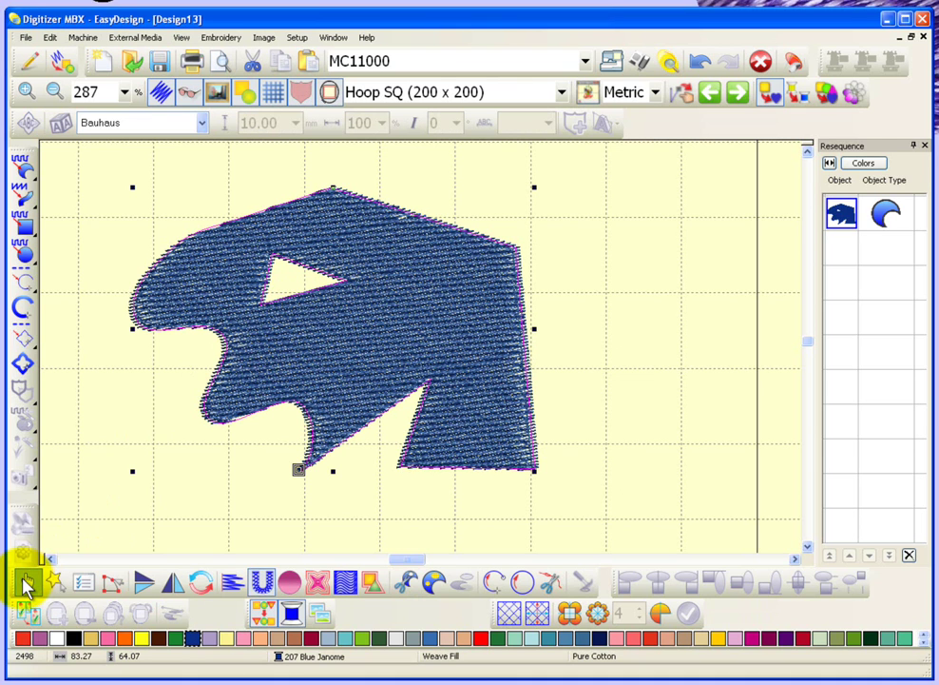
- Fill the triangular hole, cut a four-cornered hole, then fill that one too
click(432, 584)
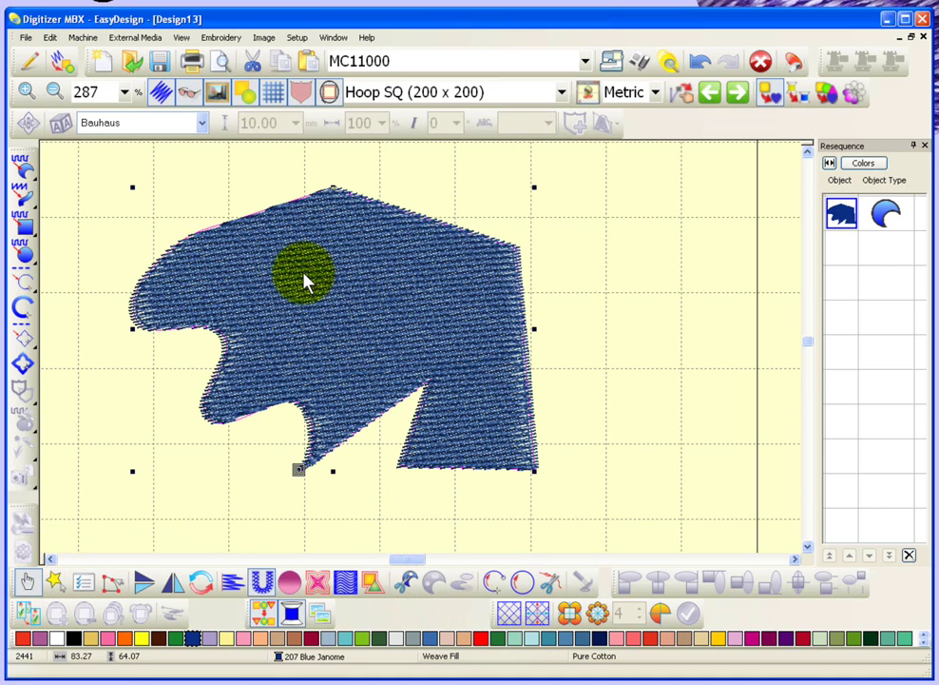
click(406, 582)
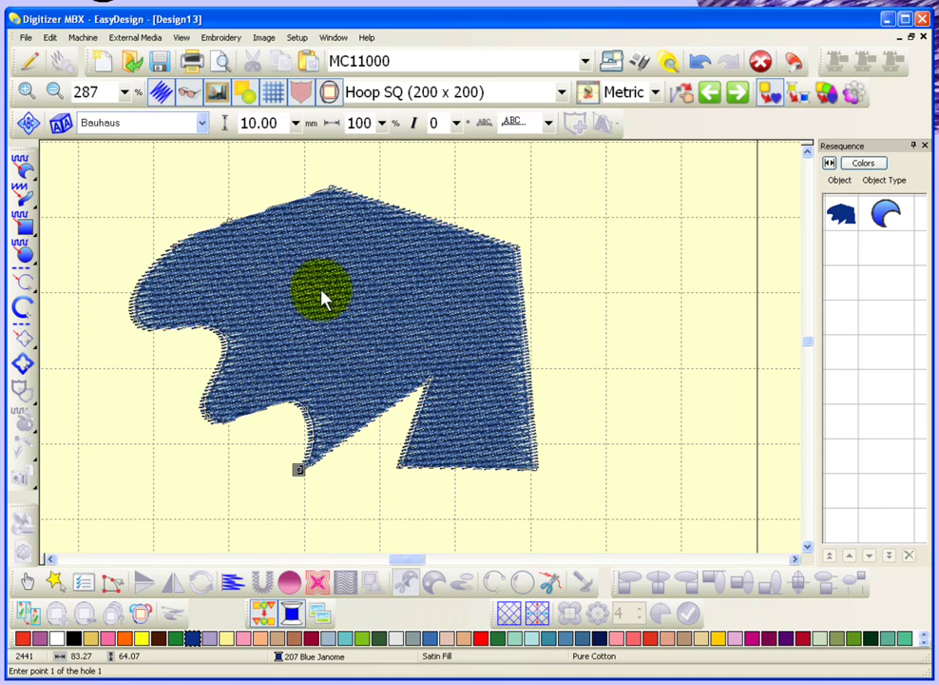
click(324, 258)
click(280, 328)
click(418, 342)
click(419, 262)
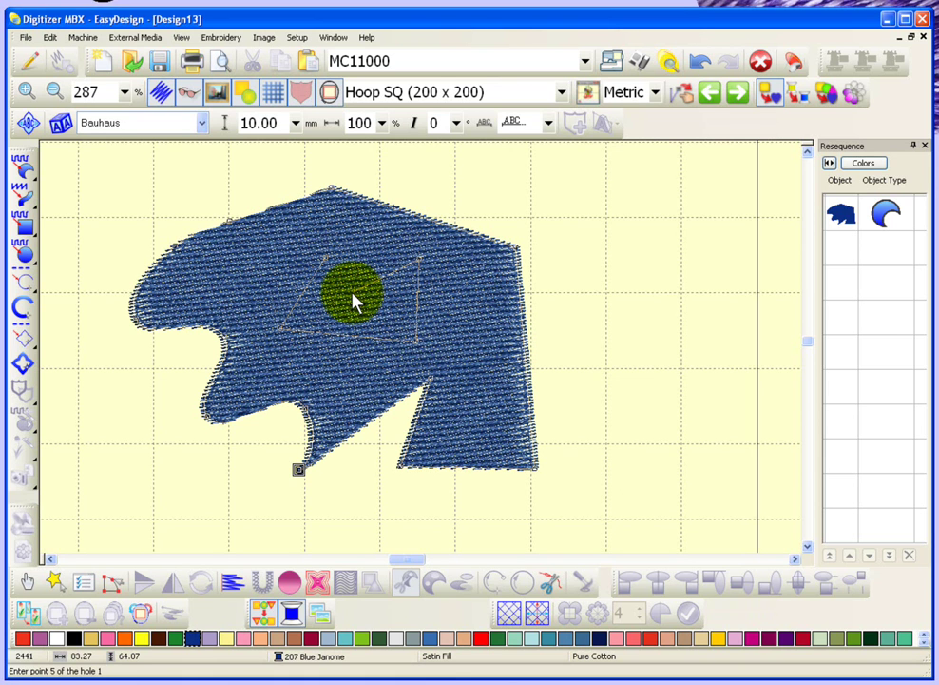
key(Return)
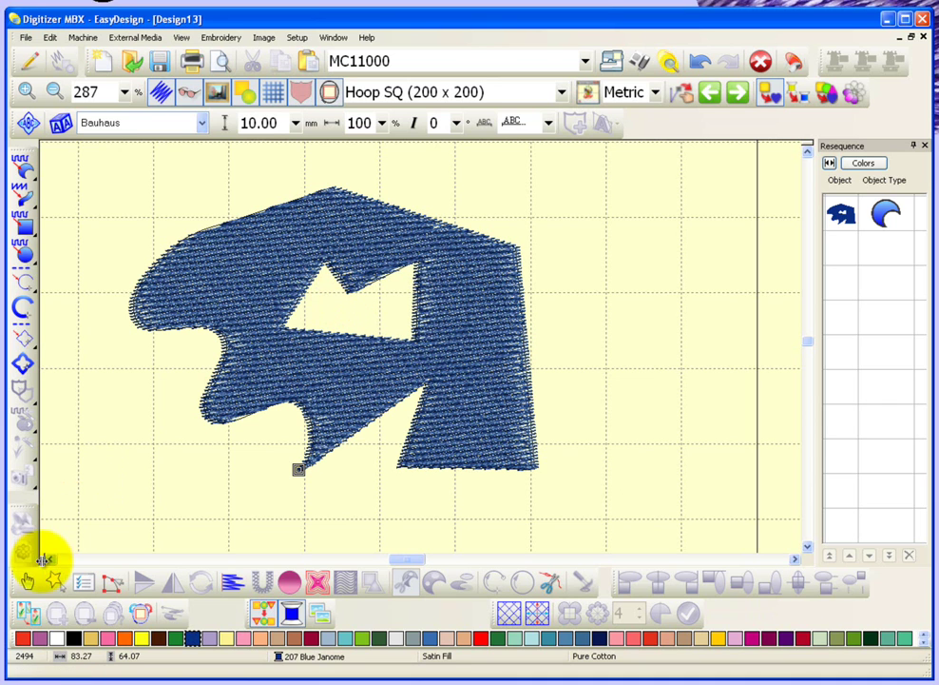
click(25, 583)
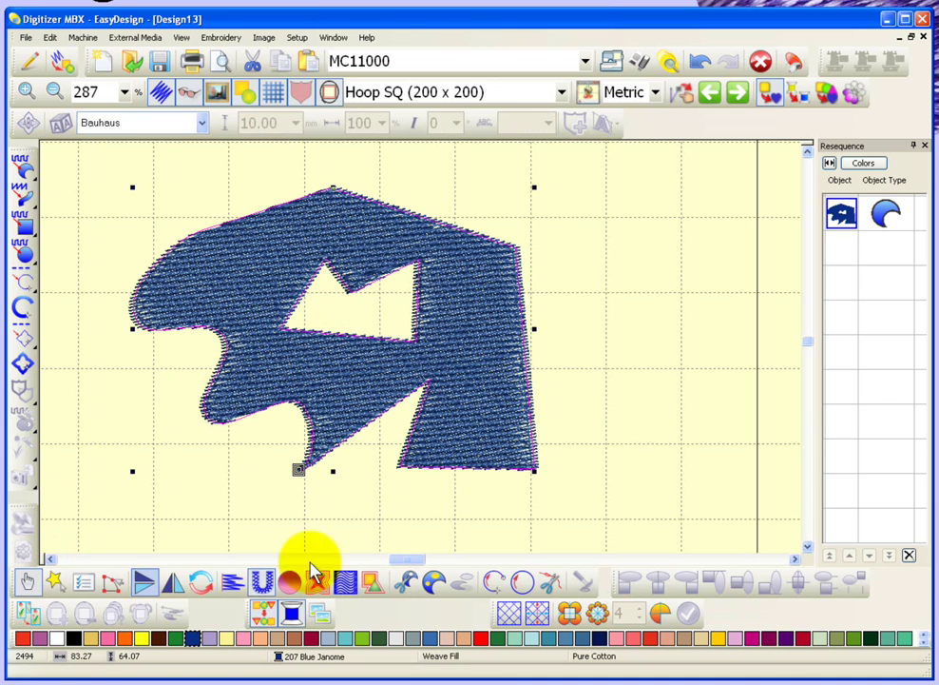
click(432, 583)
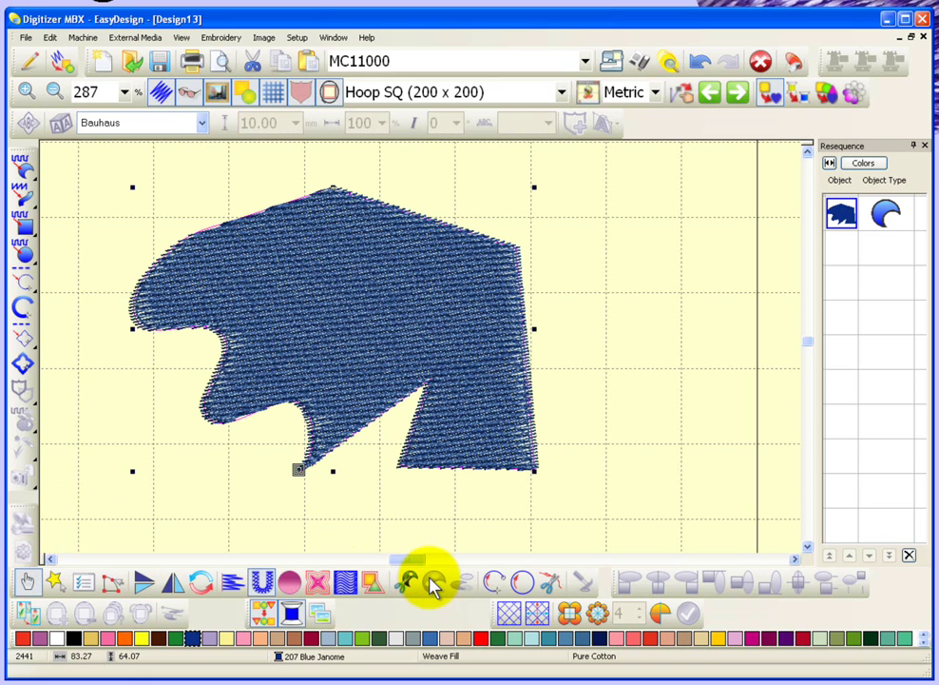
- Cut a seven-cornered jagged hole into the blue shape's upper middle and reselect the shape
click(406, 581)
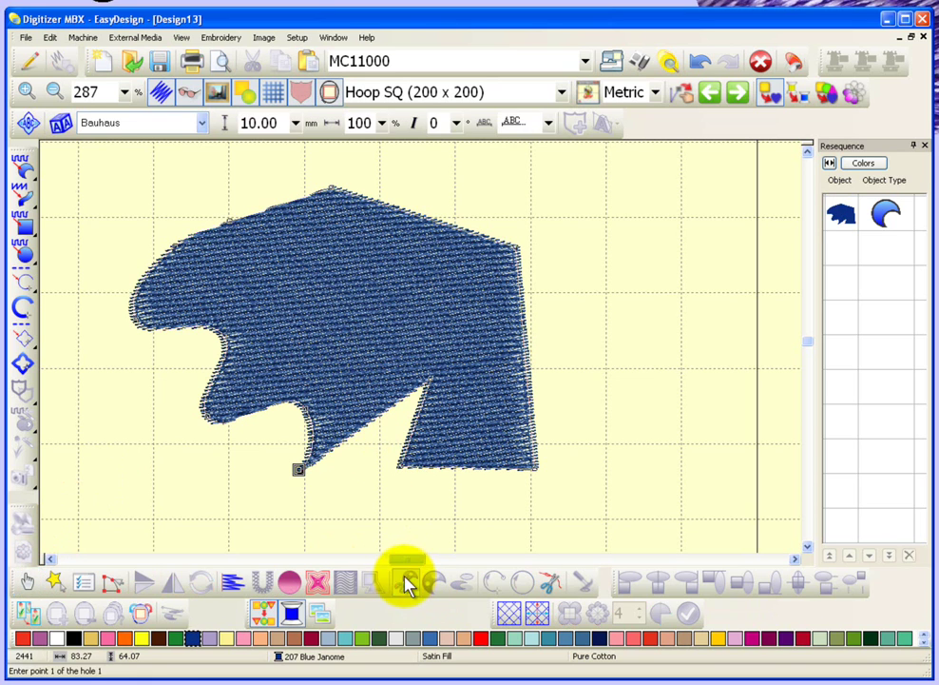
click(323, 253)
click(281, 298)
click(345, 365)
click(389, 307)
click(390, 257)
click(346, 290)
click(348, 230)
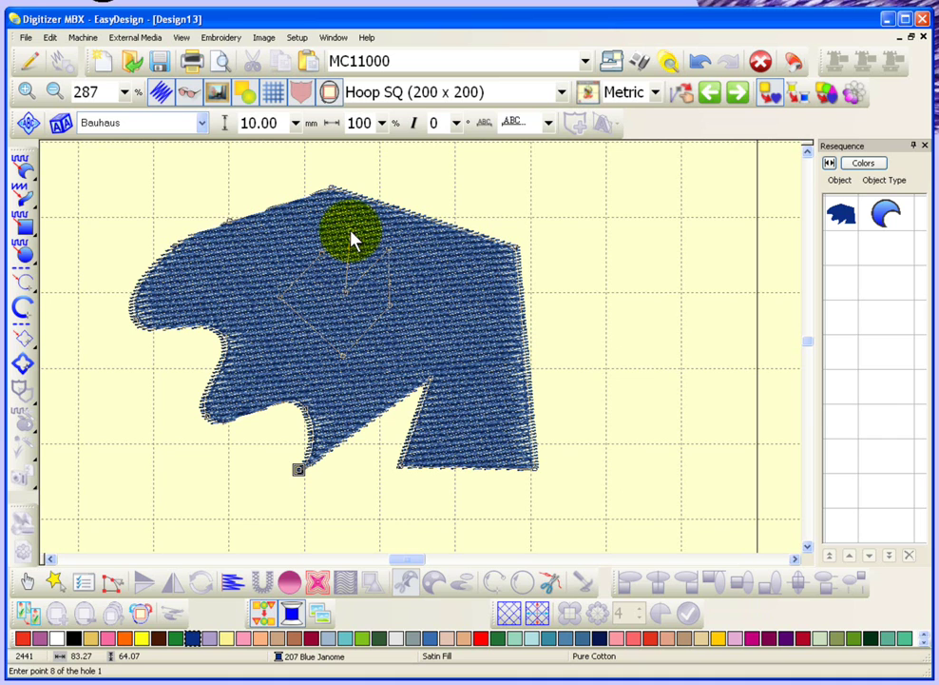
key(Return)
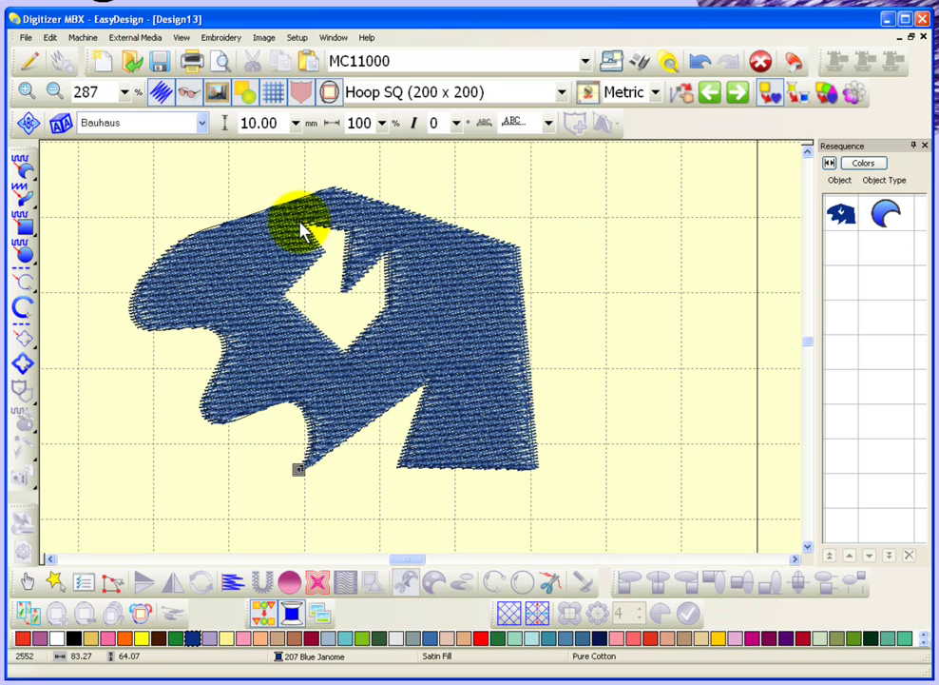
click(26, 583)
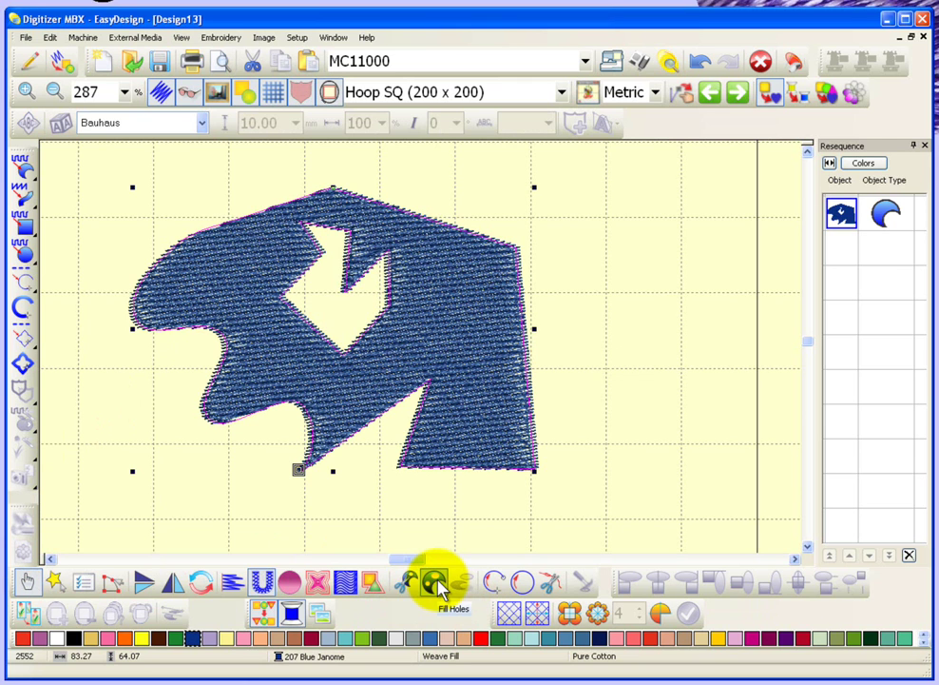
- Fill the jagged hole with a new object at 0.50 mm underlap and move it right
click(51, 39)
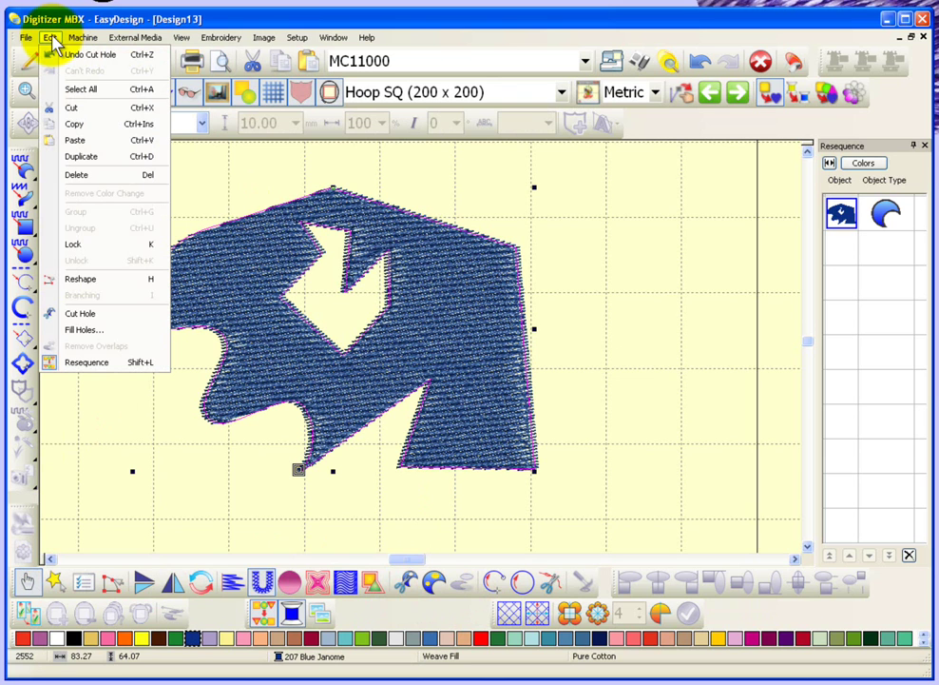
click(93, 333)
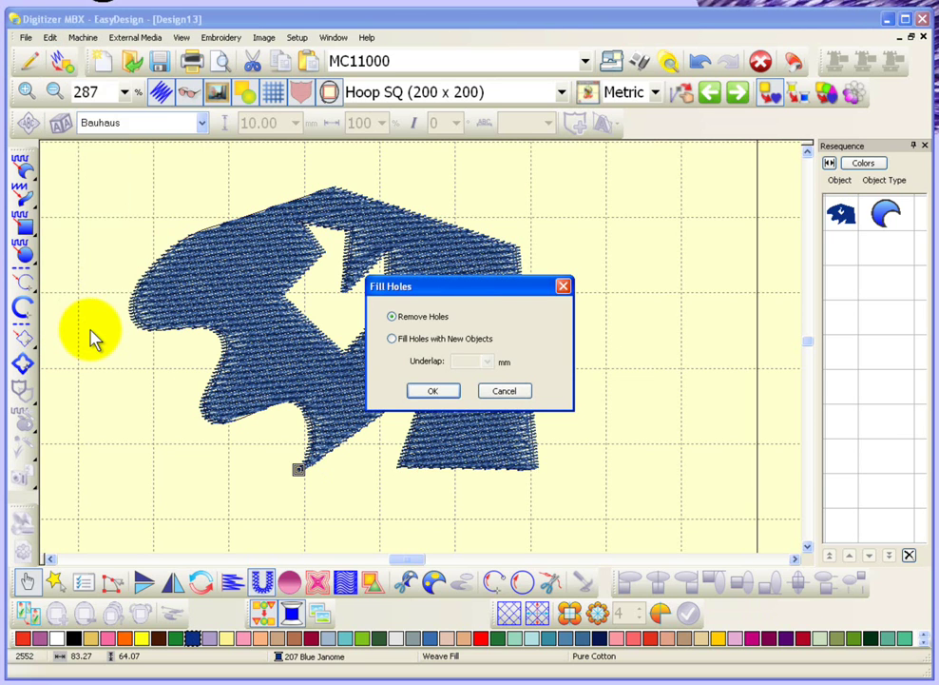
click(392, 339)
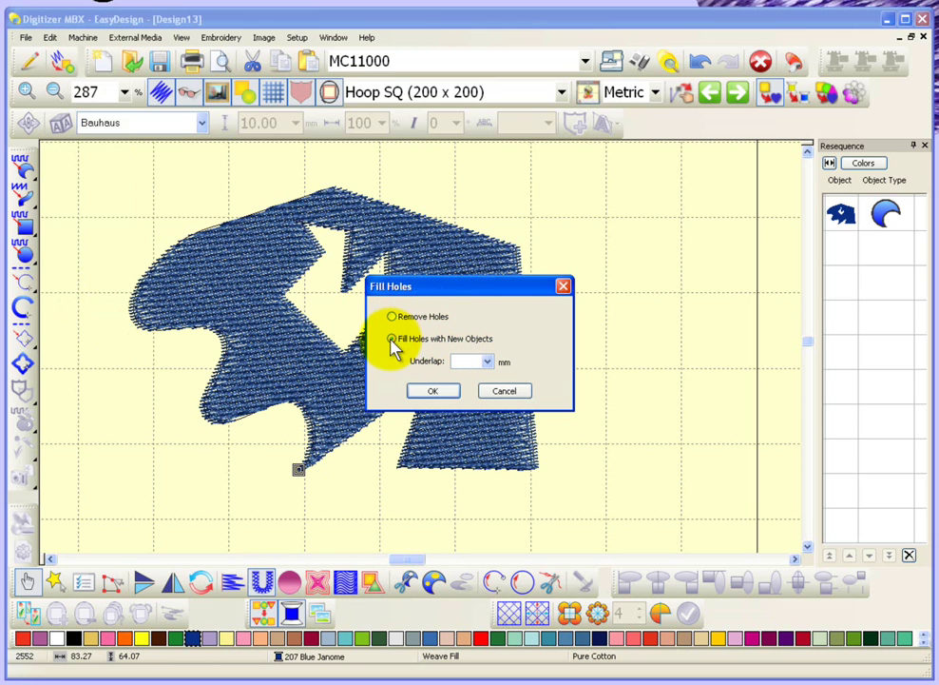
click(488, 364)
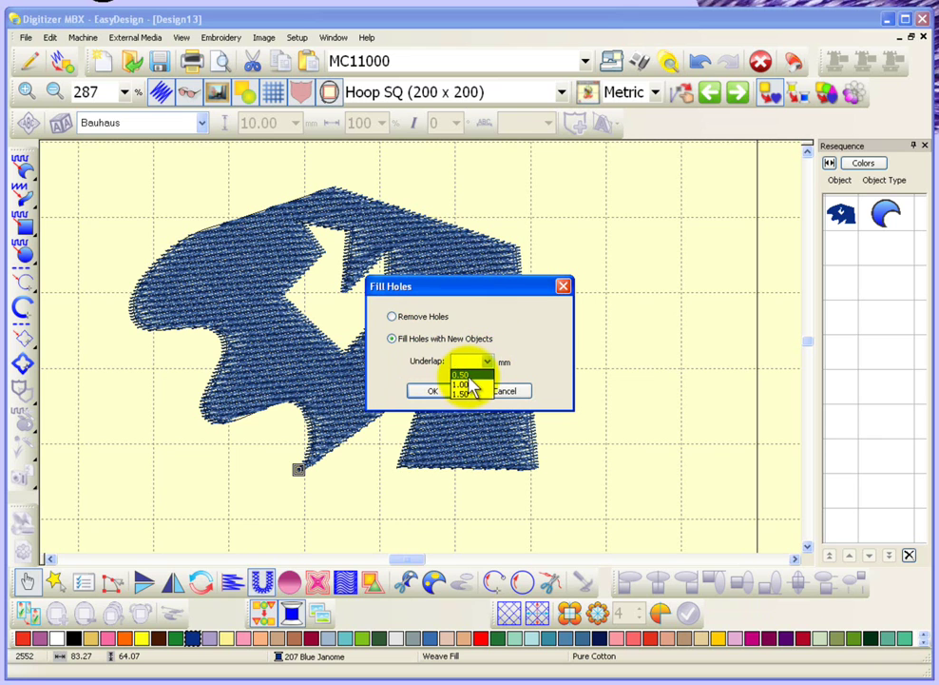
click(472, 374)
click(433, 393)
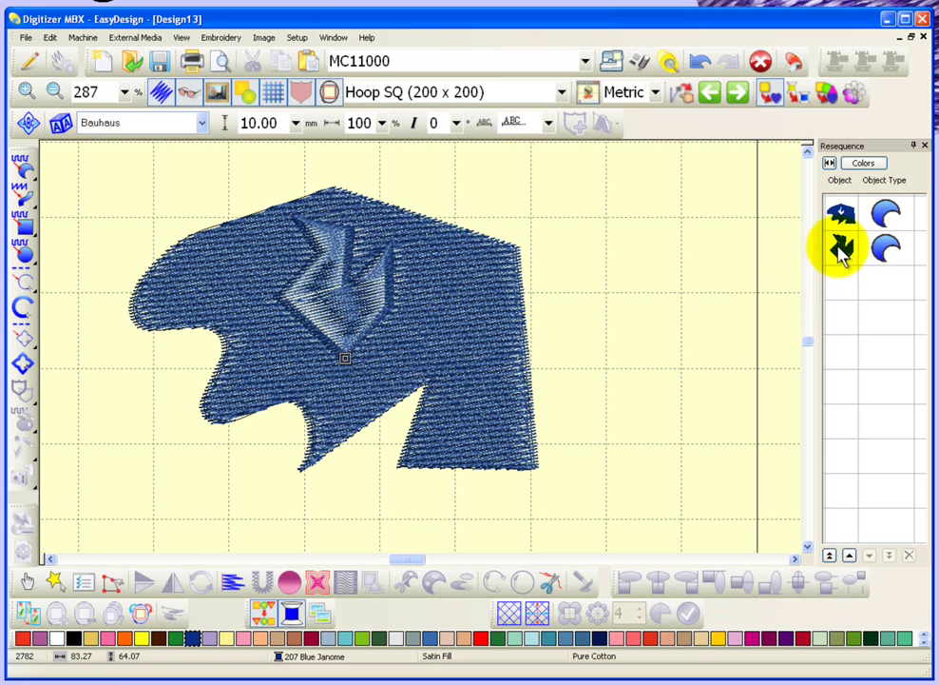
click(26, 582)
drag(329, 352, 616, 324)
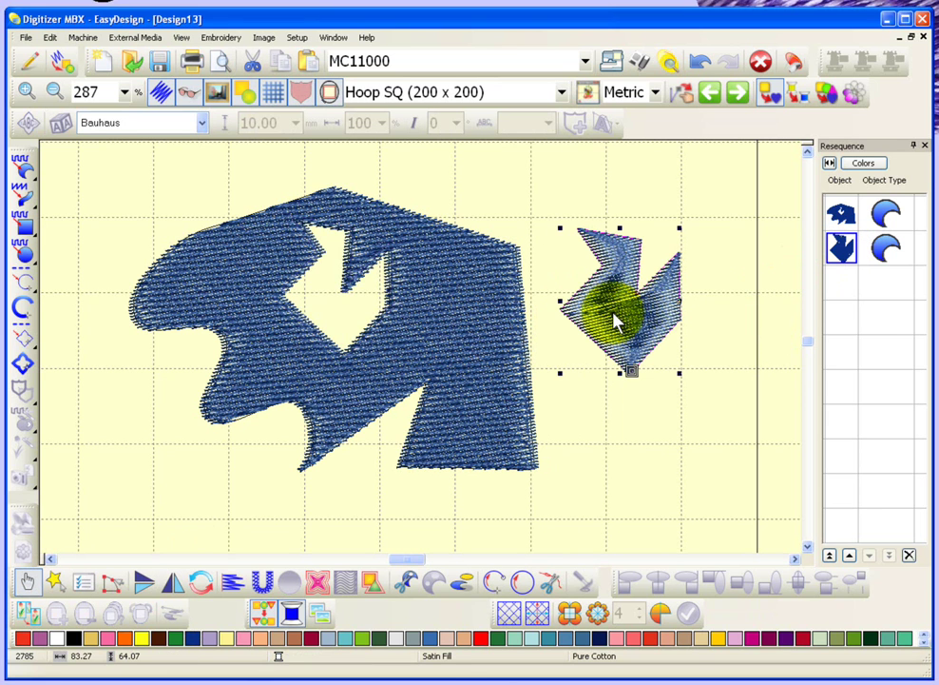
- Make a second zigzag piece from the blue shape's hole and place it below the first
click(748, 309)
click(459, 322)
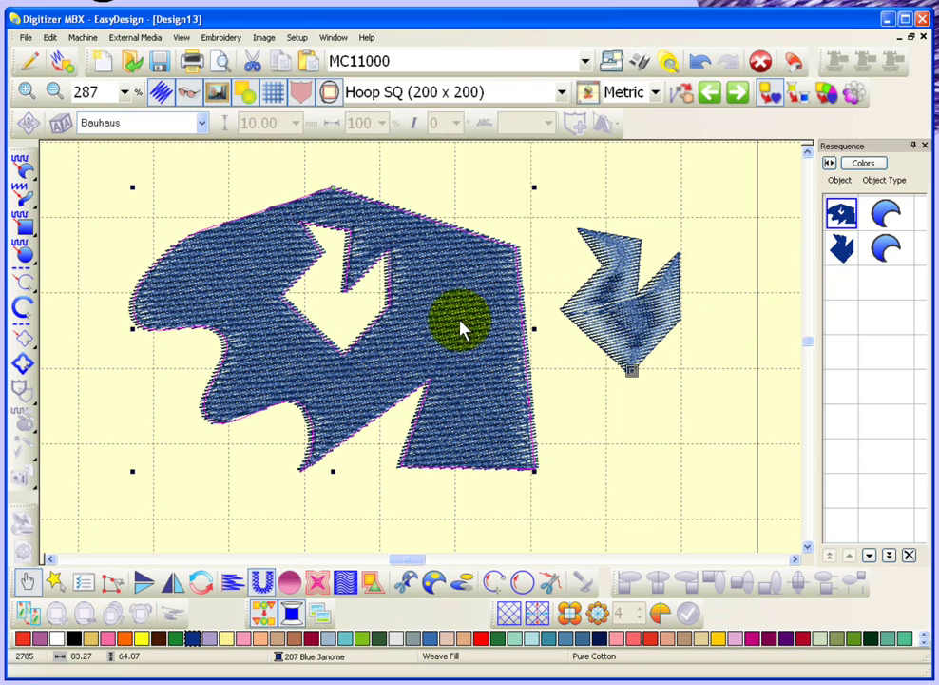
click(435, 584)
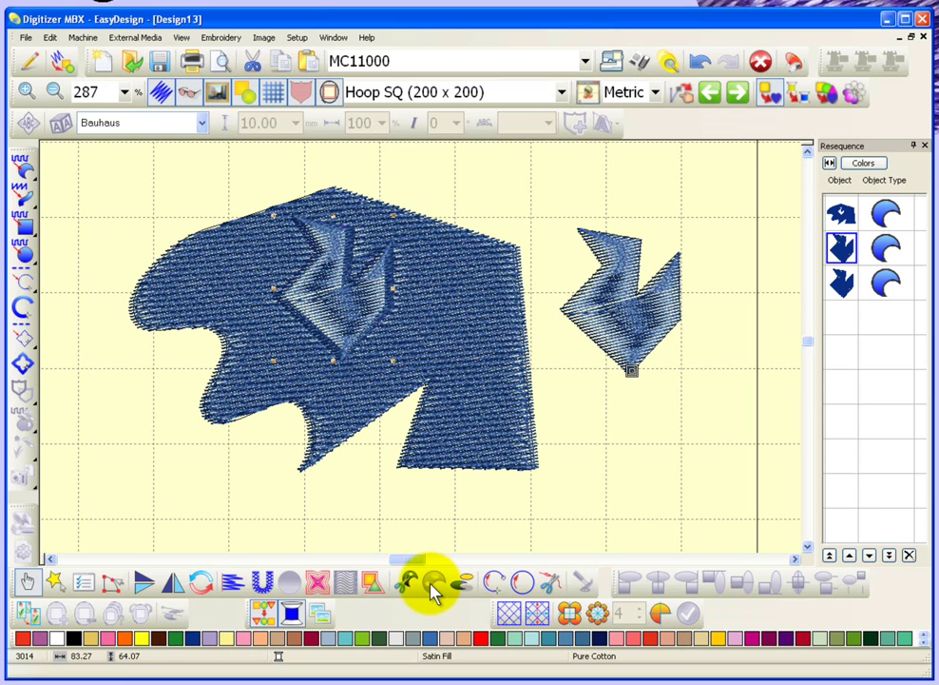
drag(325, 296, 678, 463)
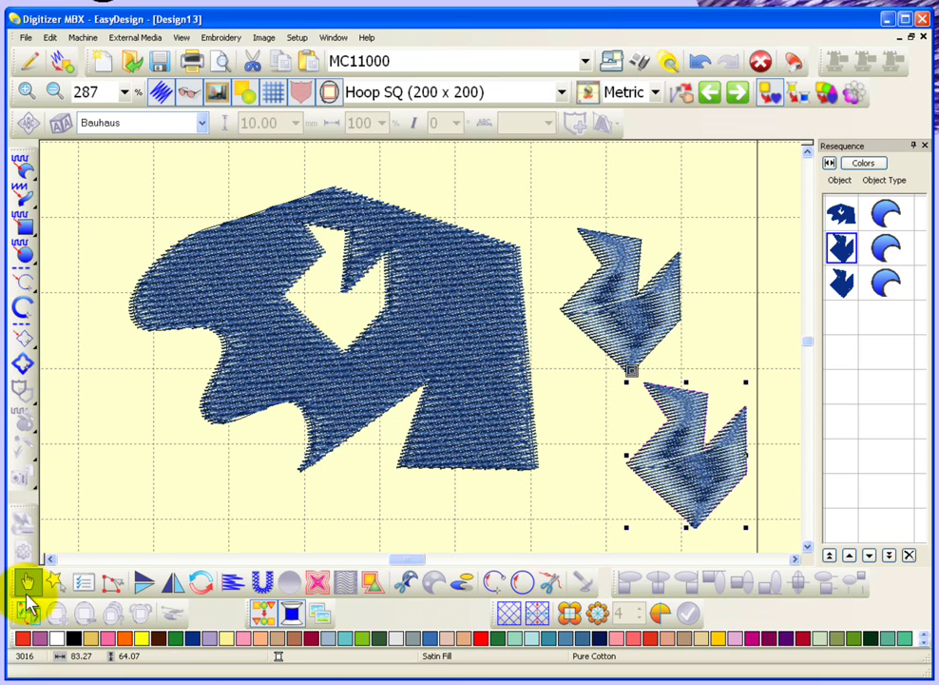
- Apply Edit > Fill Holes with the Remove Holes option to the large blue shape
click(218, 285)
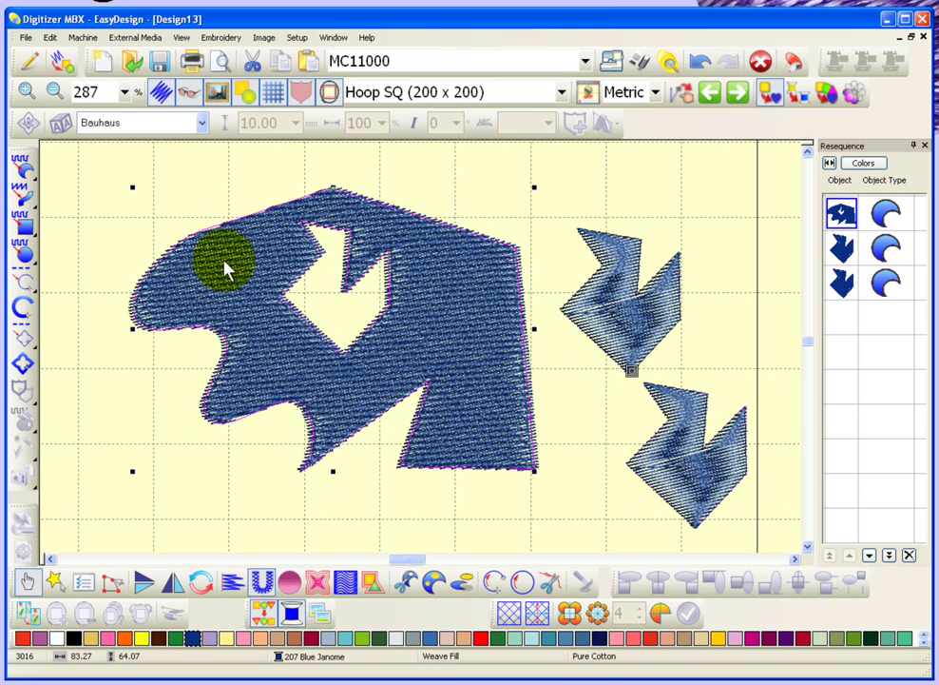
click(50, 39)
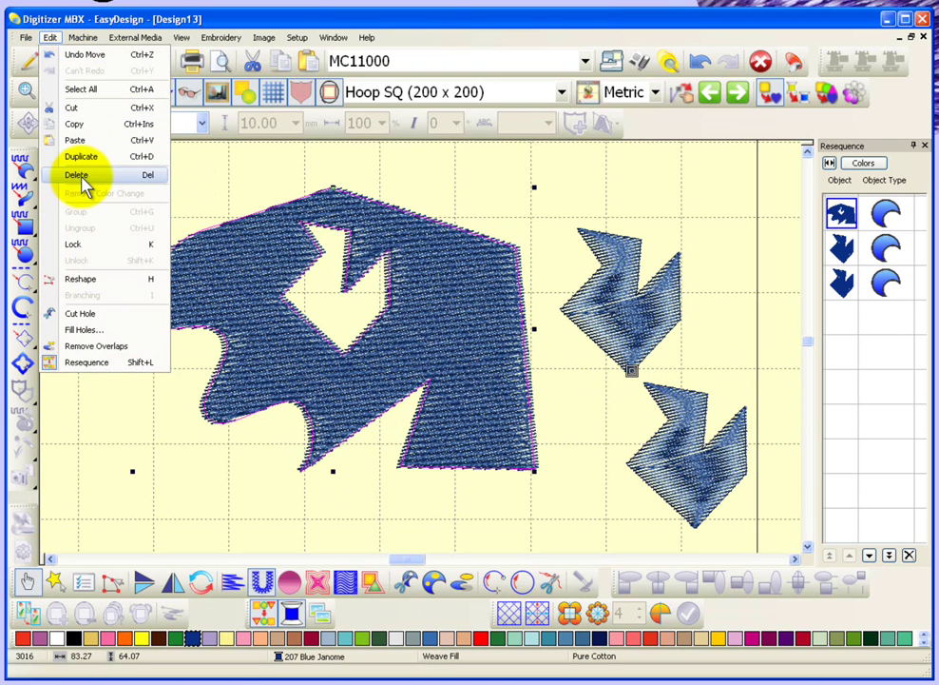
click(86, 329)
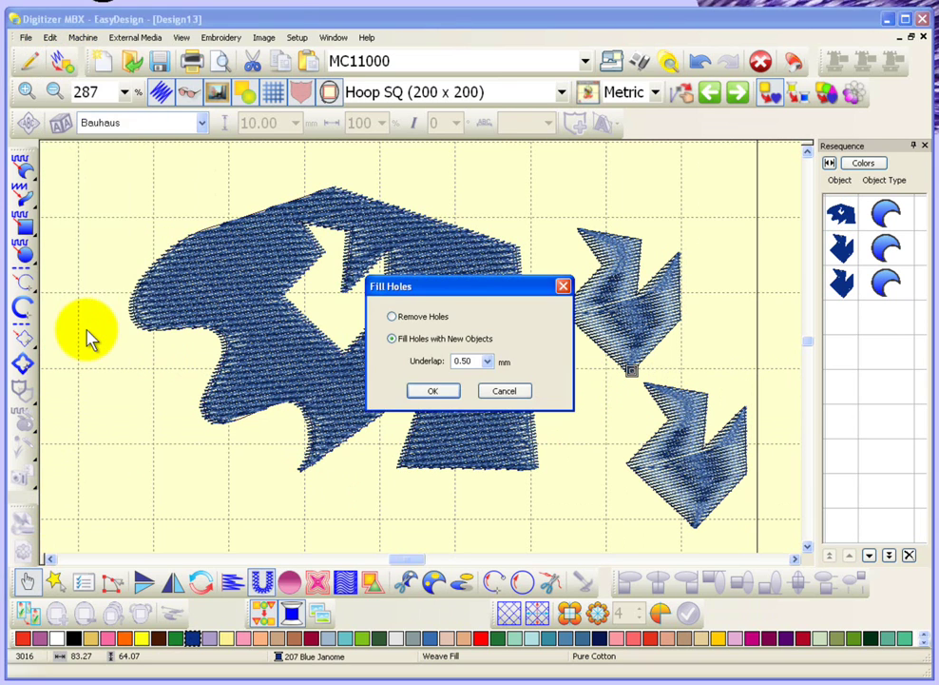
click(393, 317)
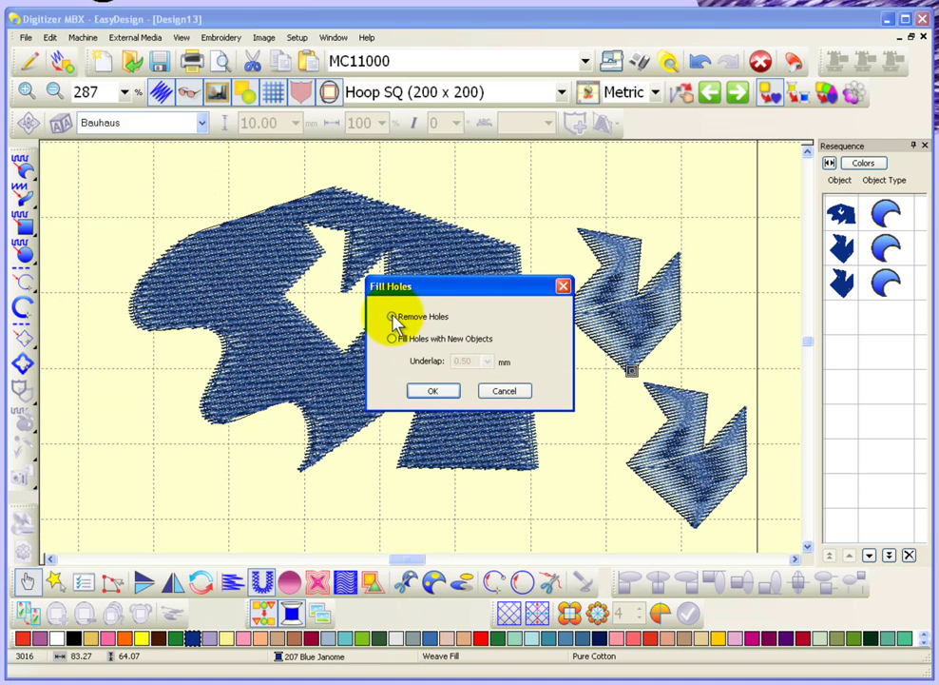
click(434, 392)
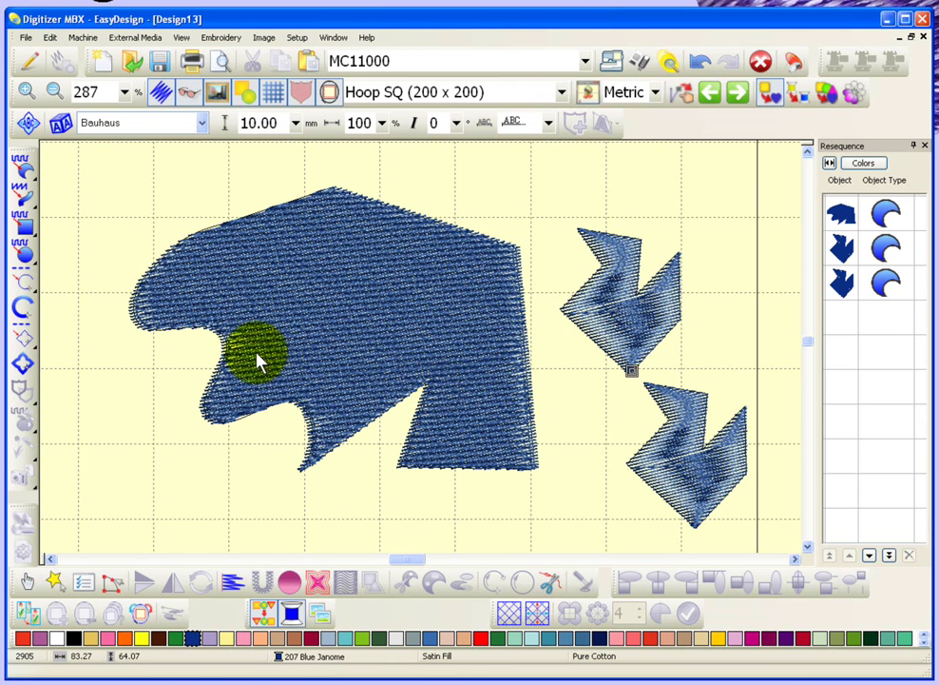
click(297, 326)
click(405, 584)
click(317, 258)
click(295, 329)
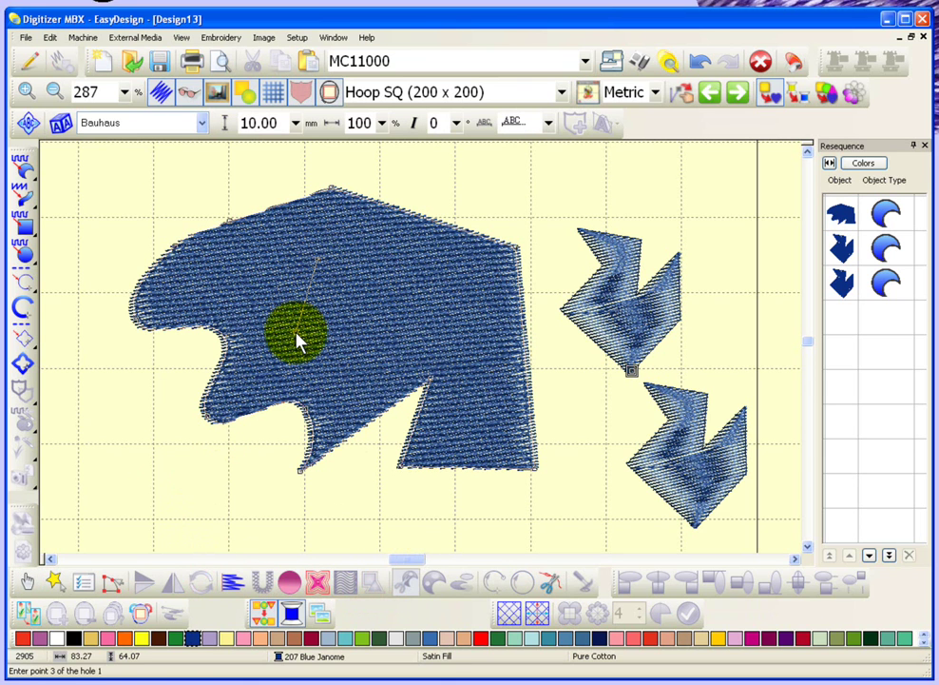
key(Return)
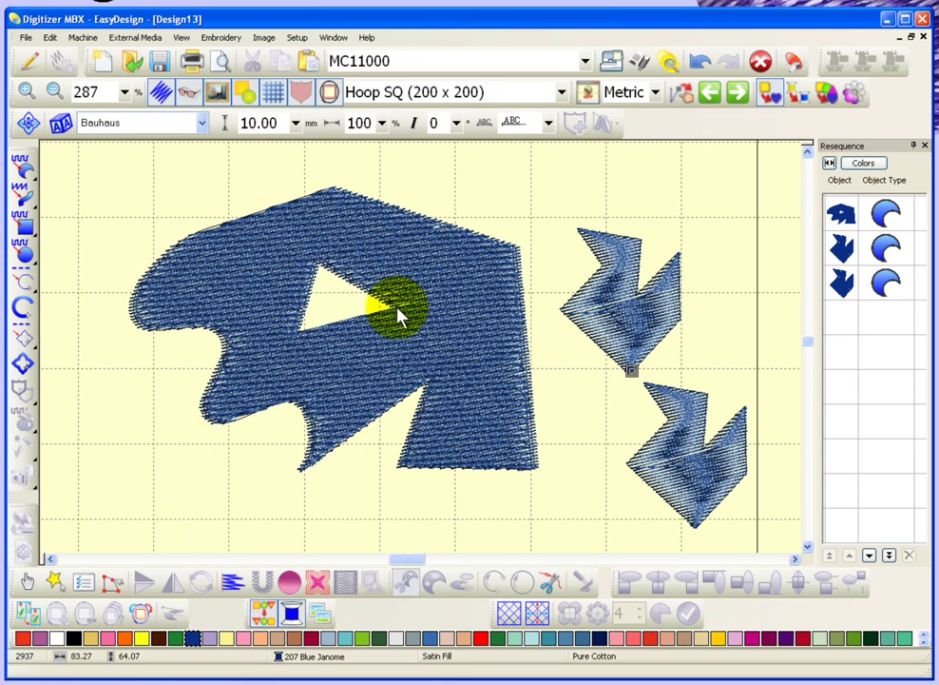
click(23, 580)
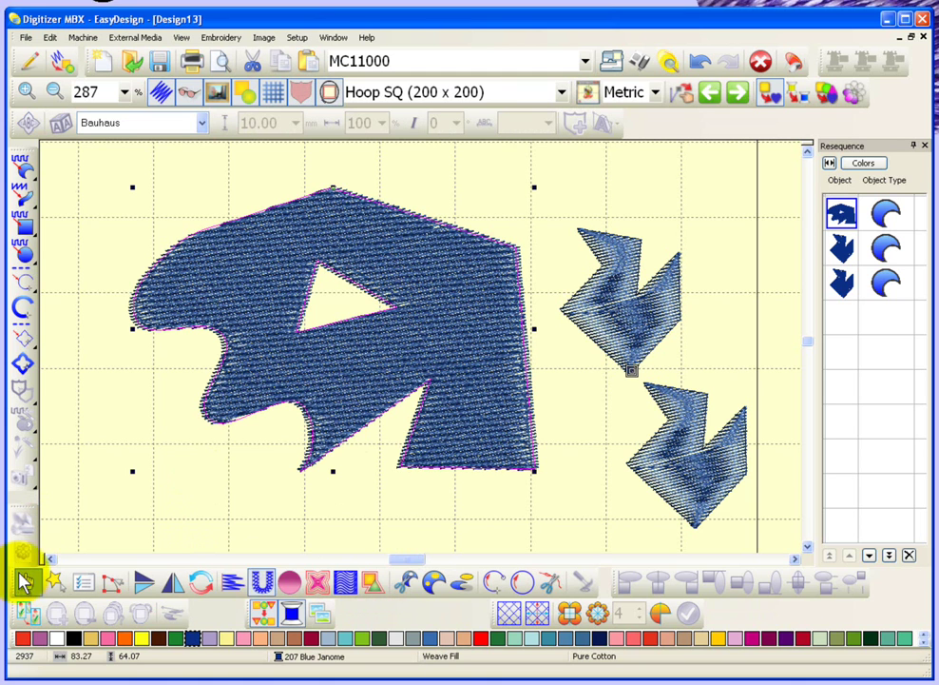
click(434, 583)
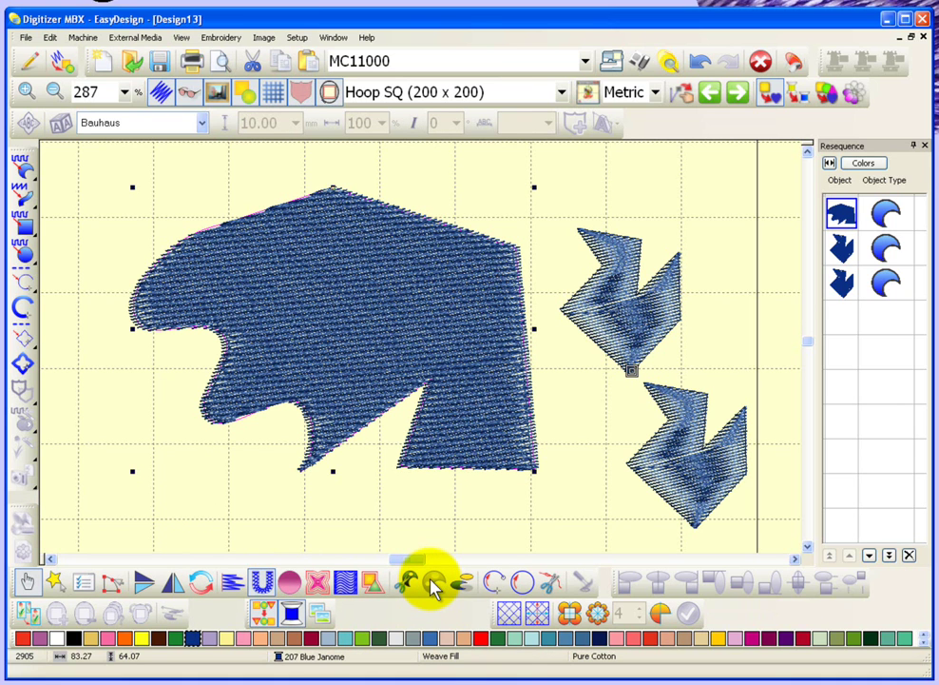
click(50, 38)
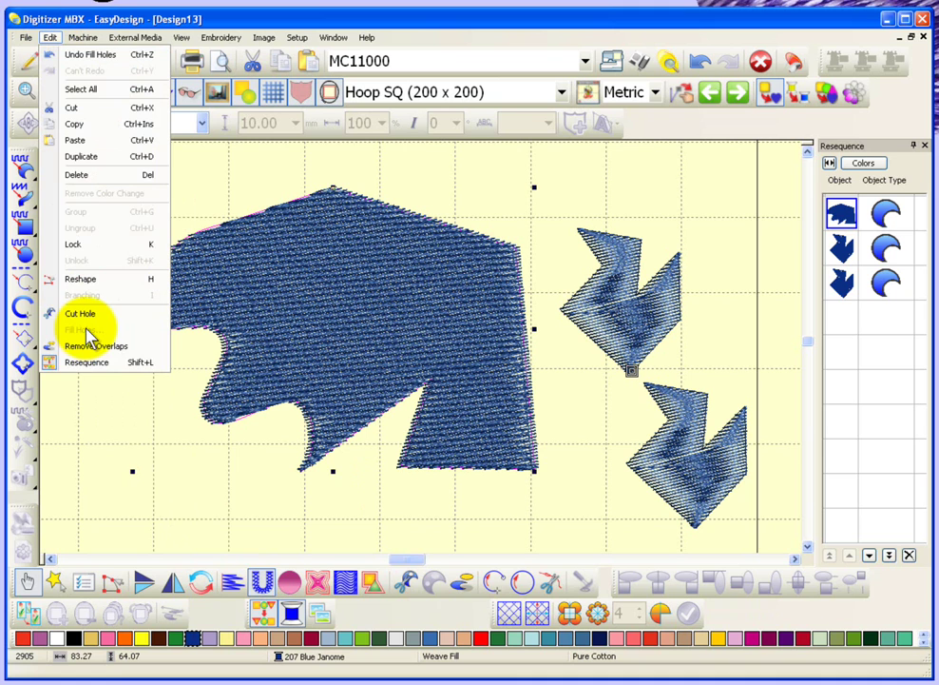
click(244, 537)
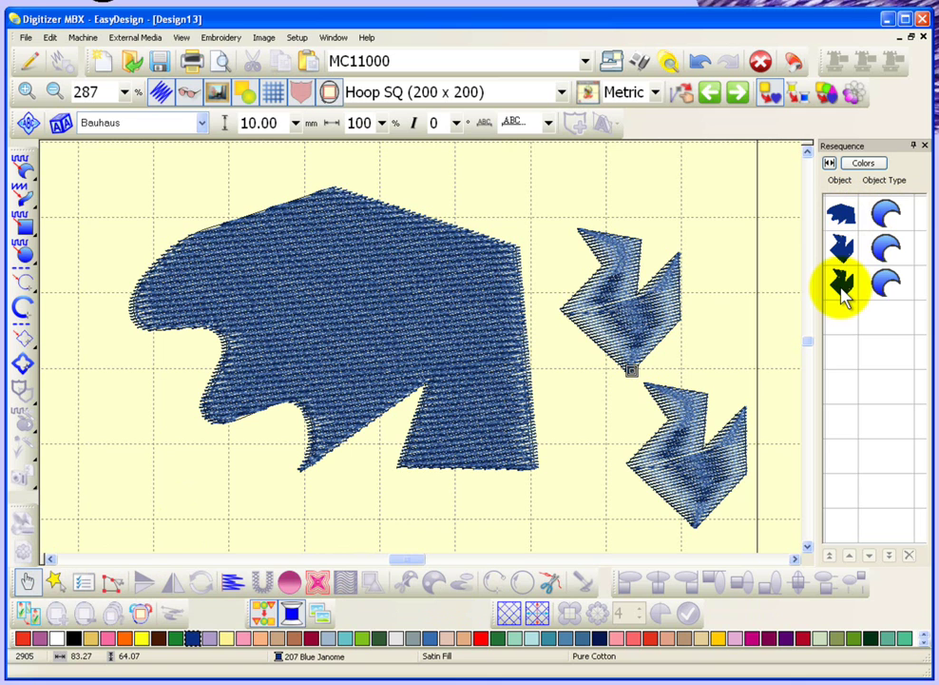
- Colour the upper zigzag red and the lower zigzag yellow
click(666, 300)
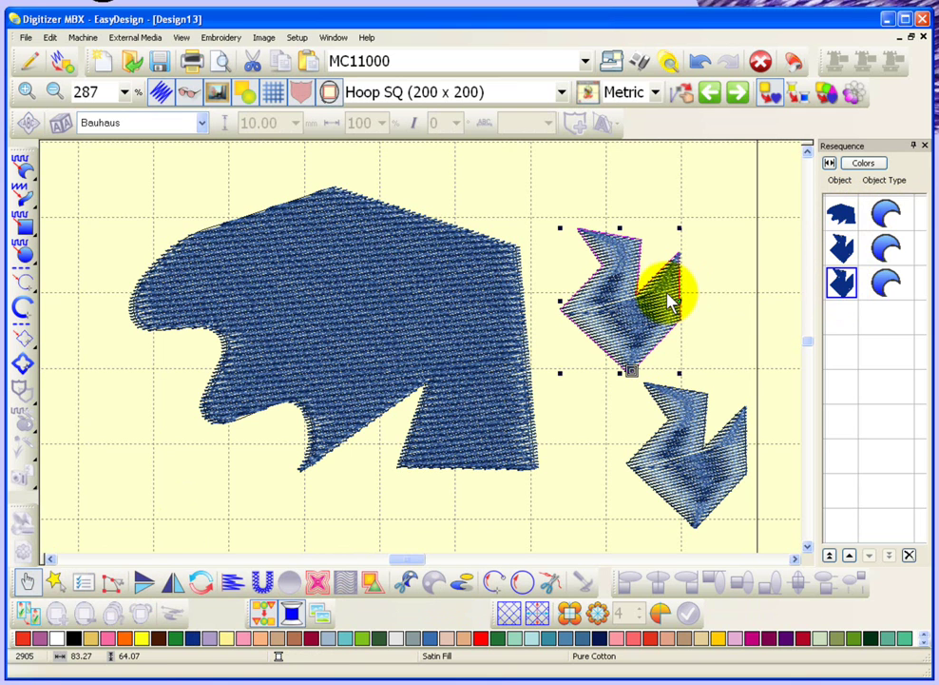
click(23, 638)
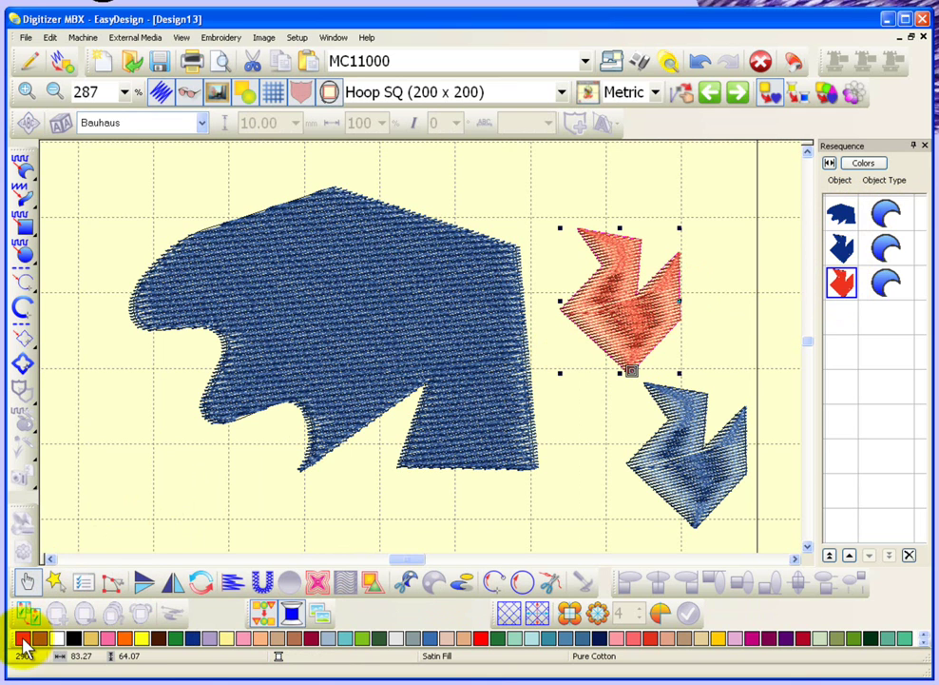
click(713, 476)
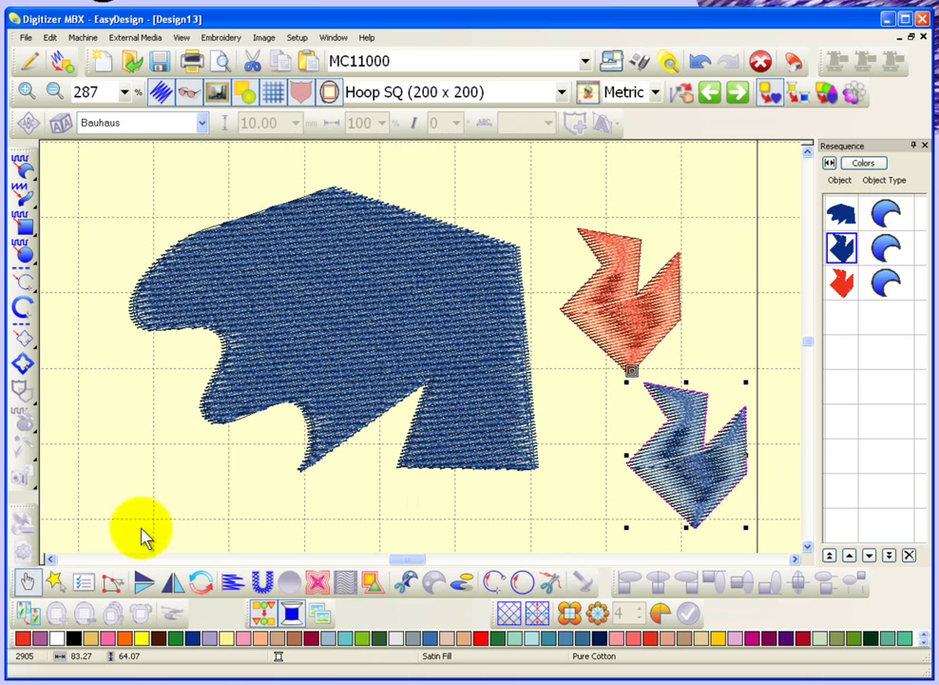
click(142, 638)
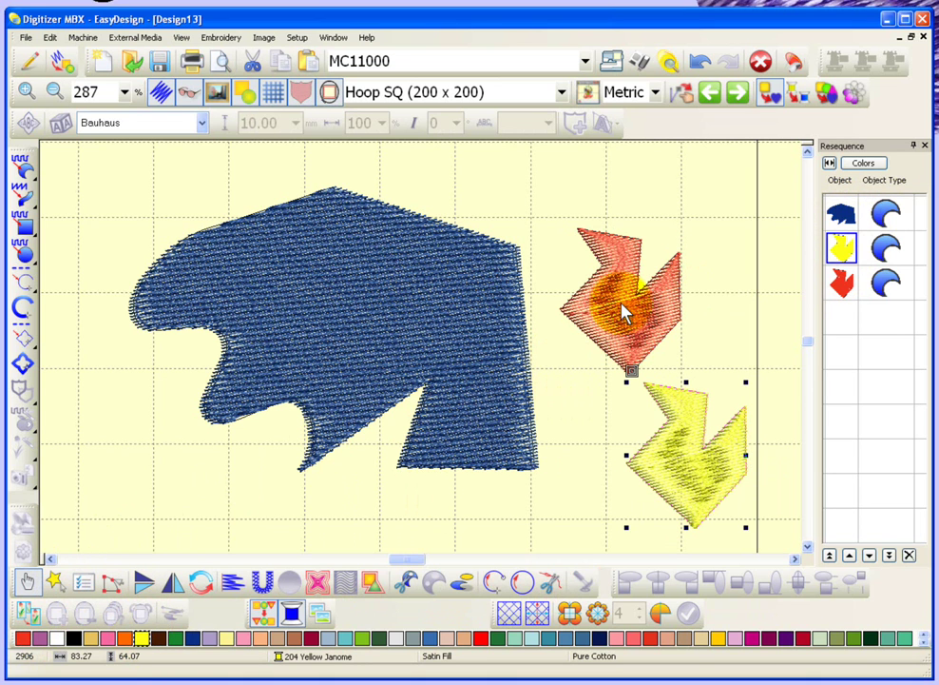
- Enlarge the blue shape from its top-left and bottom-right corners
key(shift+z)
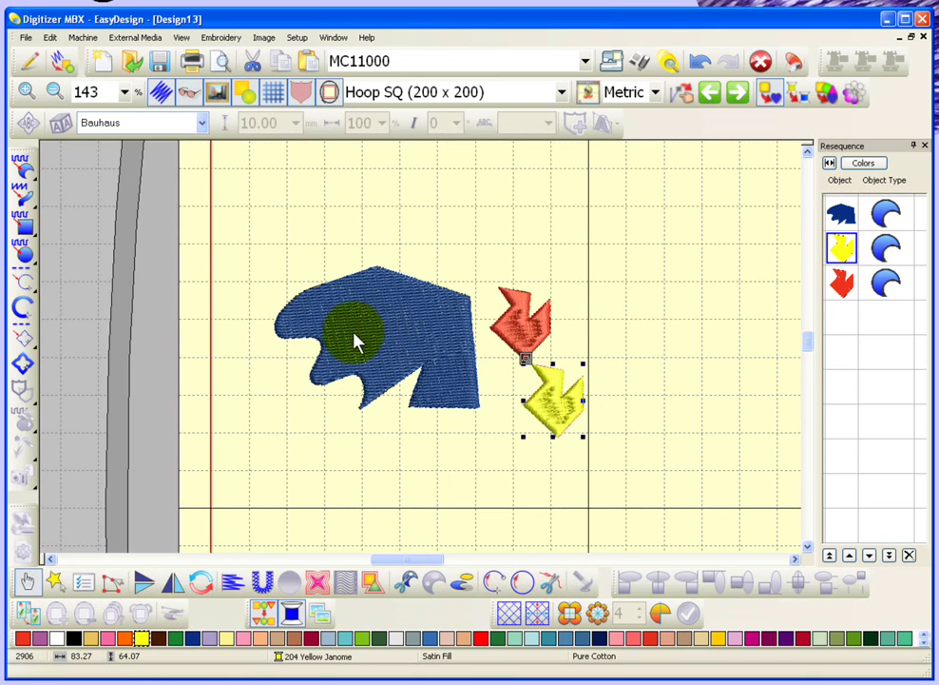
click(378, 325)
drag(276, 266, 226, 226)
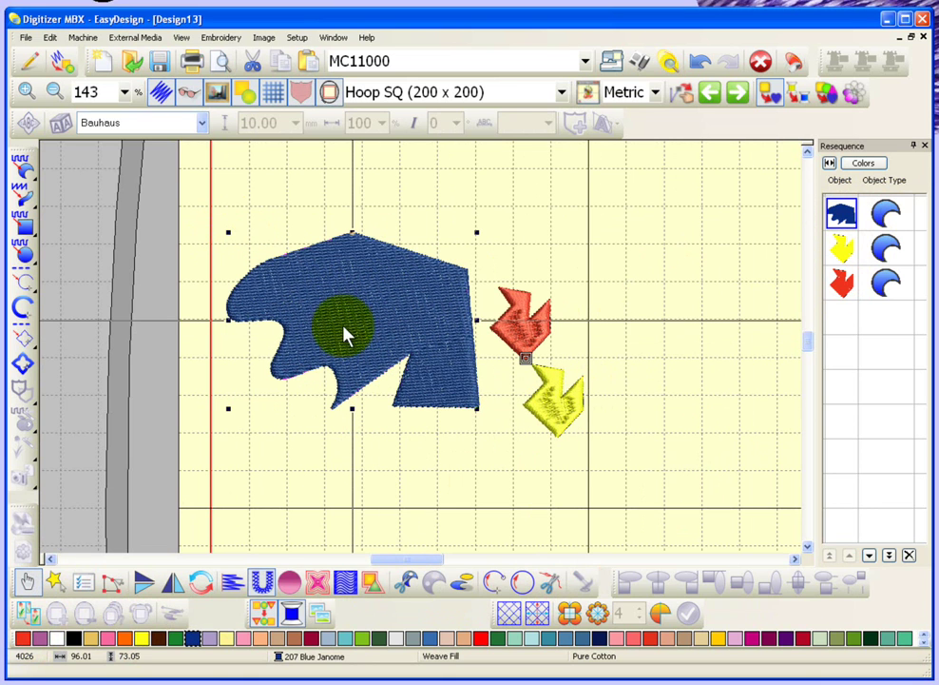
drag(476, 400, 530, 452)
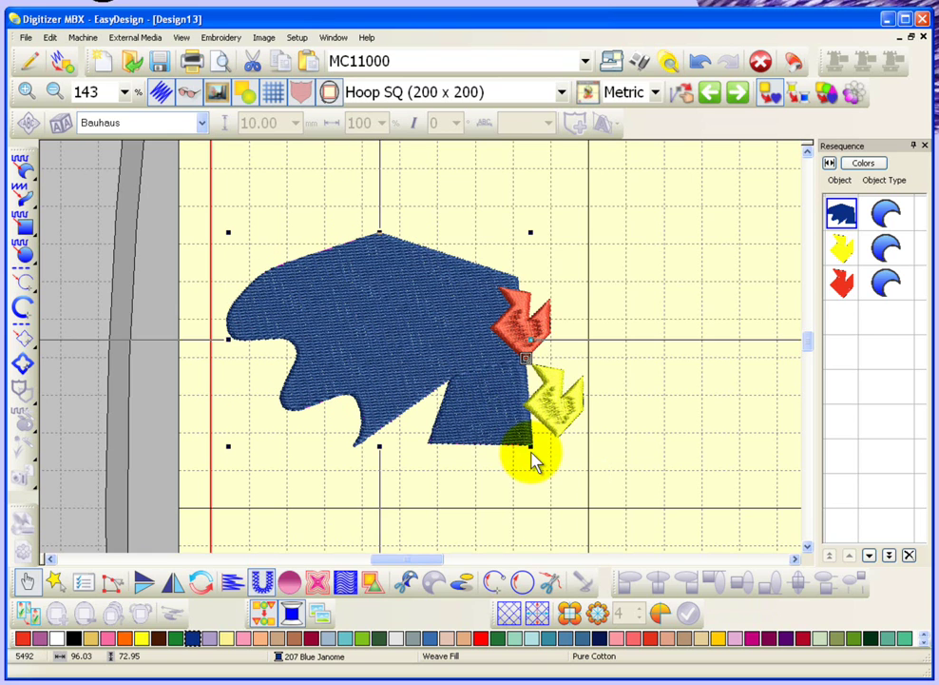
- Move the red and yellow zigzags onto the blue shape
click(539, 326)
drag(533, 326, 367, 306)
drag(571, 405, 464, 338)
click(618, 466)
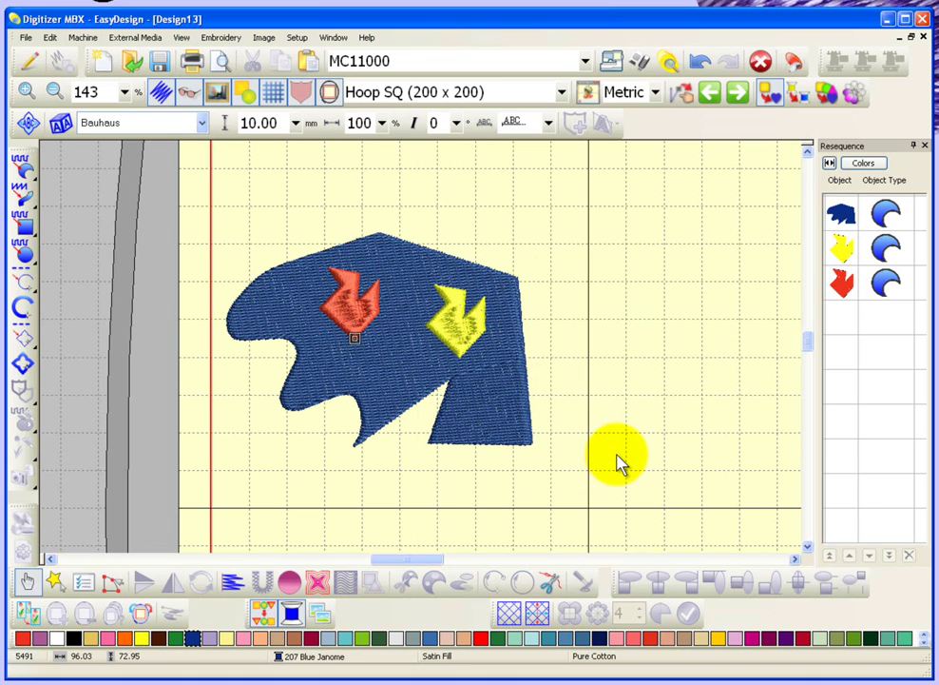
- Draw a small Bright Green parallel-weave circle on the blue shape below the red zigzag
click(27, 255)
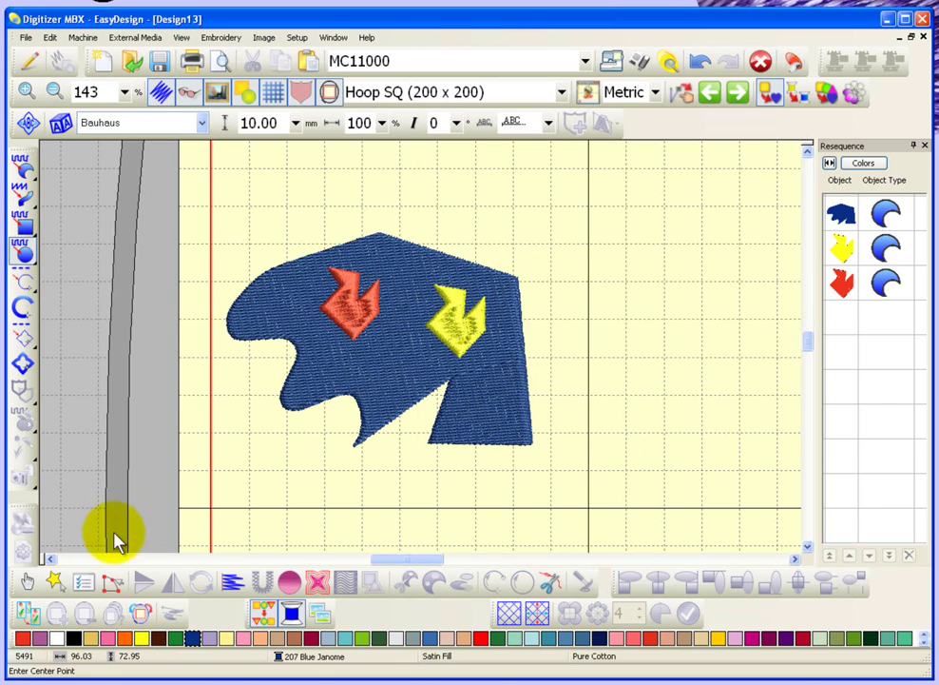
click(176, 638)
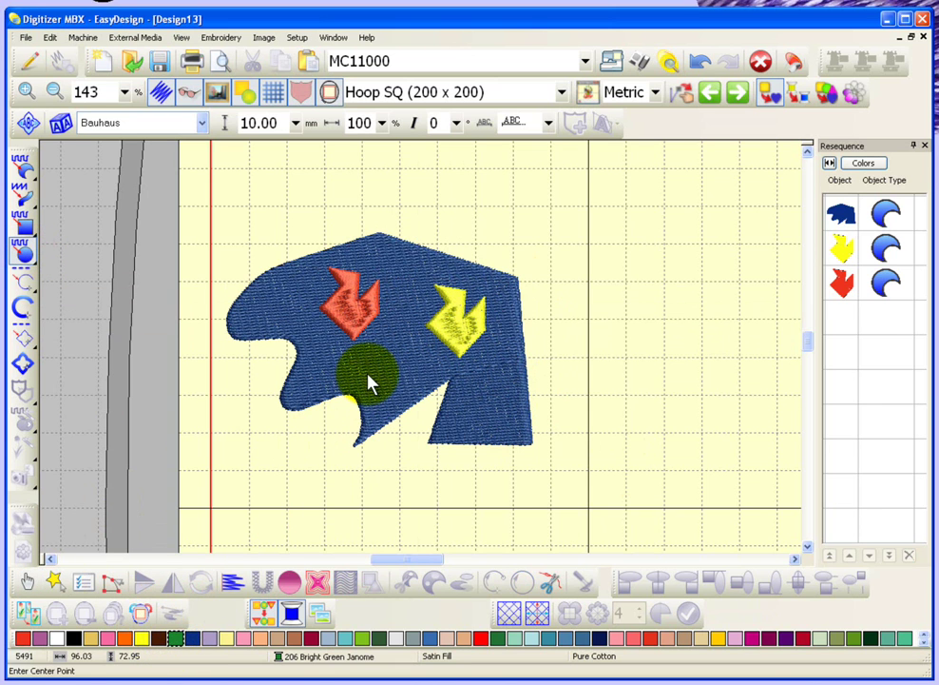
click(371, 359)
click(380, 376)
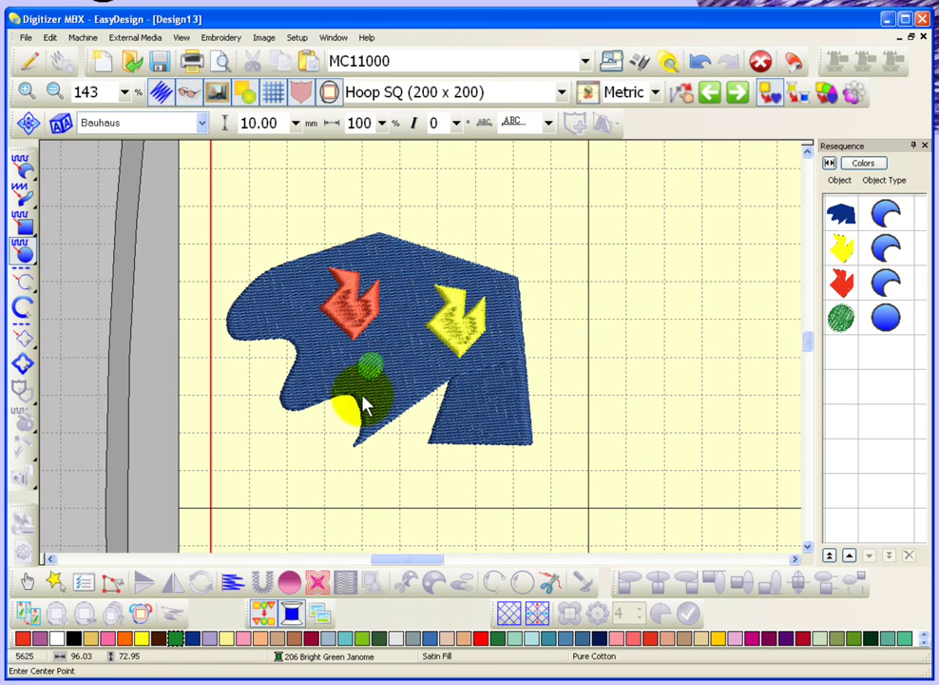
click(25, 581)
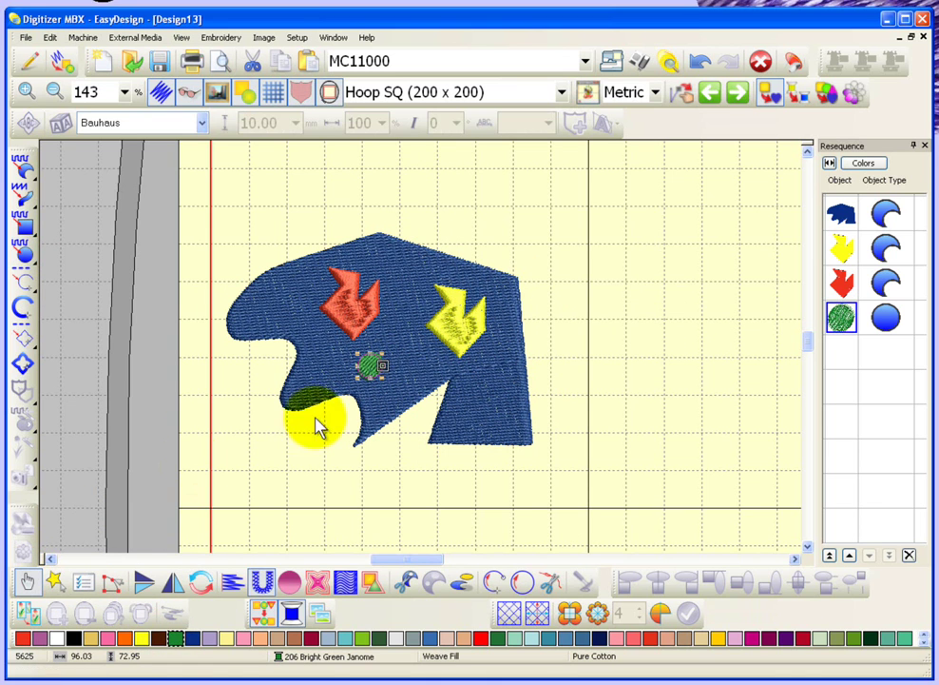
click(557, 383)
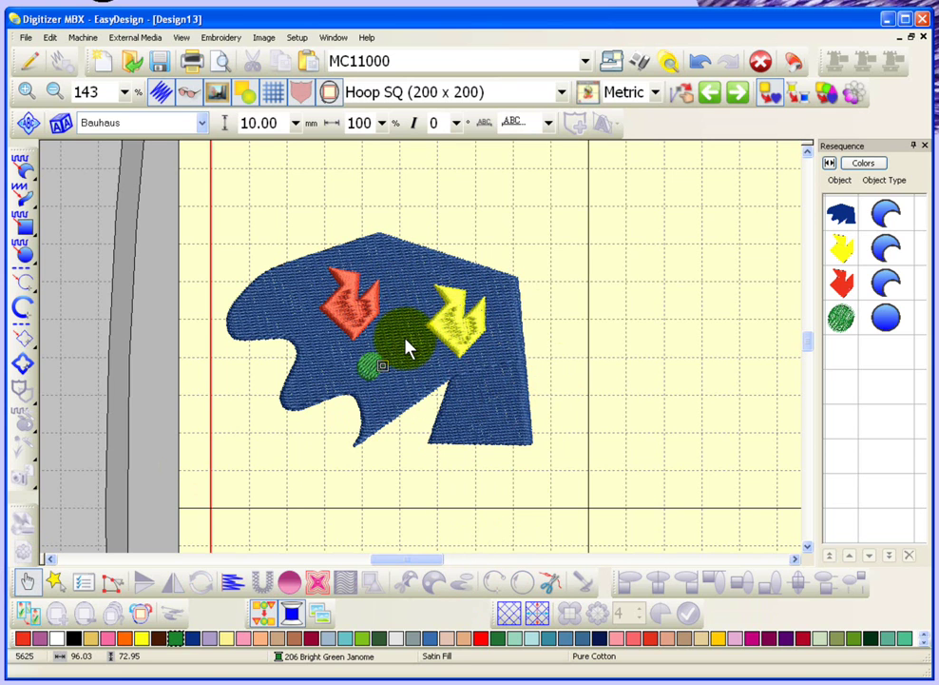
- Apply Remove Overlaps to the red zigzag, then zoom in on it
click(352, 309)
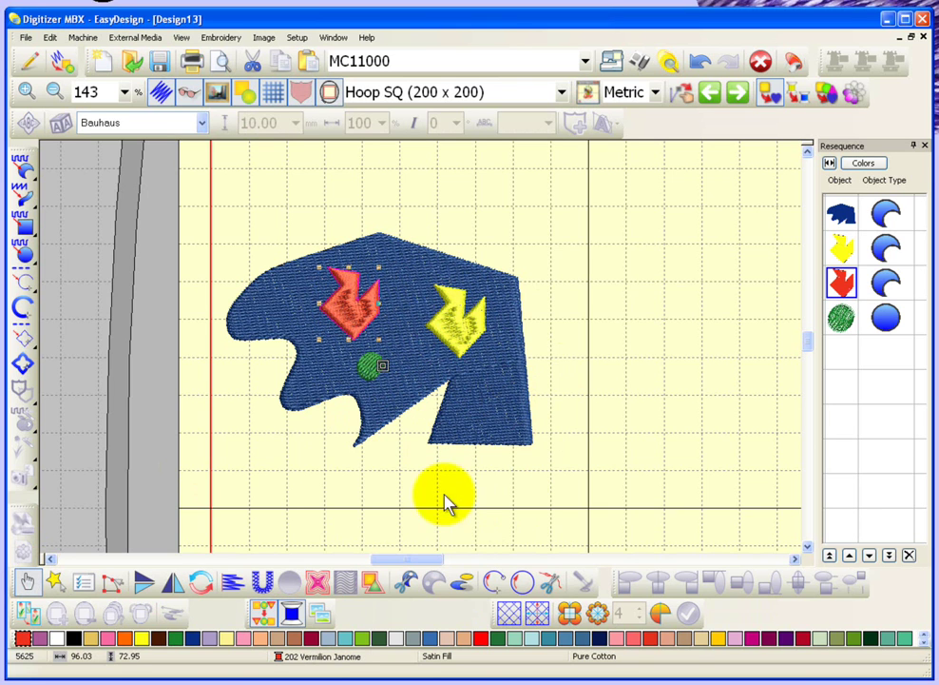
click(465, 588)
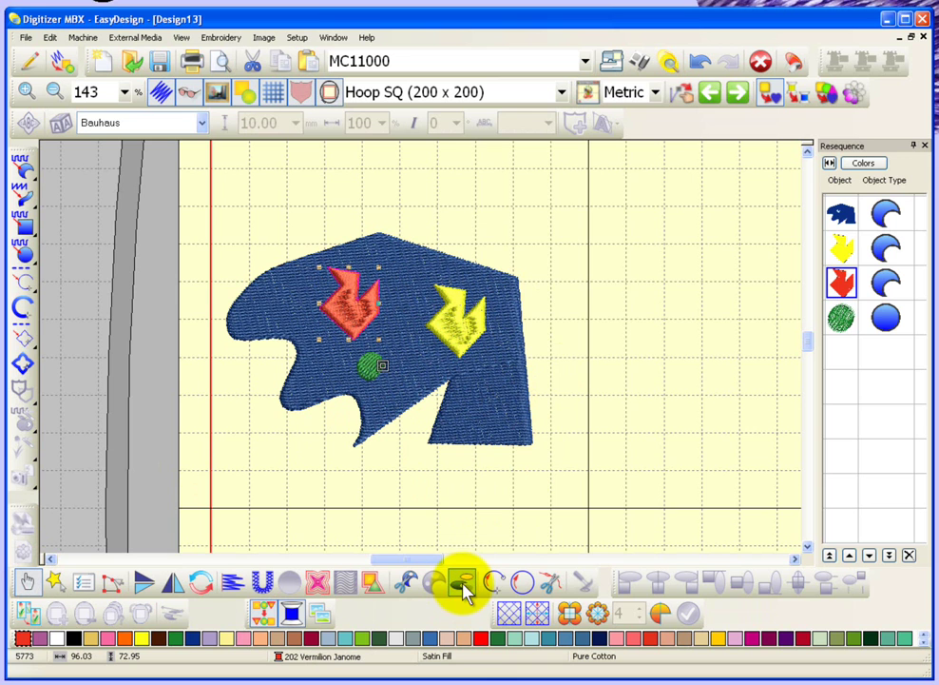
click(608, 315)
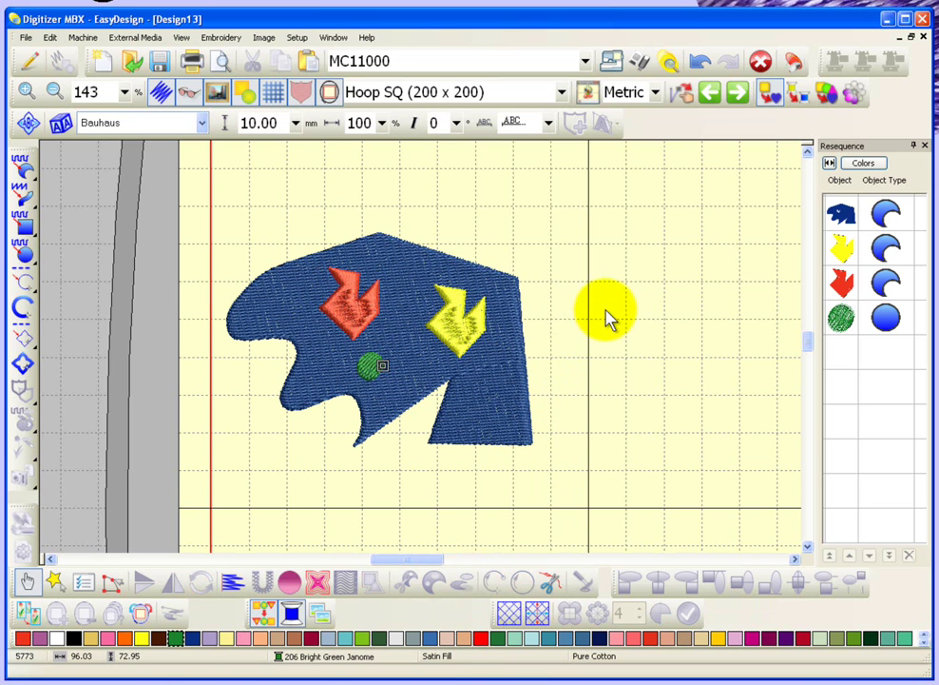
key(b)
drag(273, 252, 390, 356)
- Check the red zigzag's Object Details, then shift it left to expose the hole
click(25, 582)
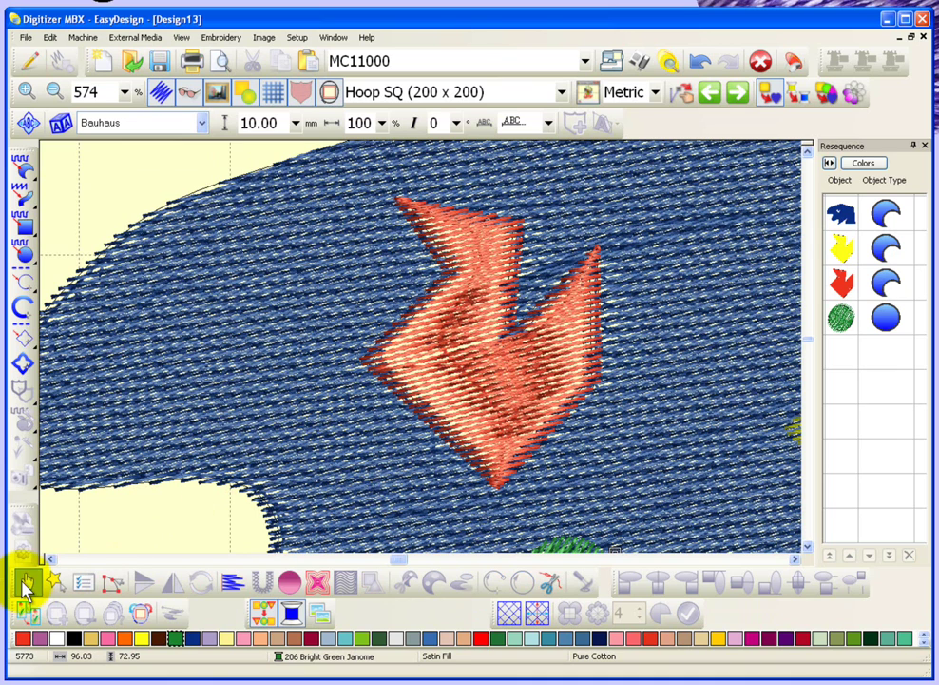
double_click(470, 345)
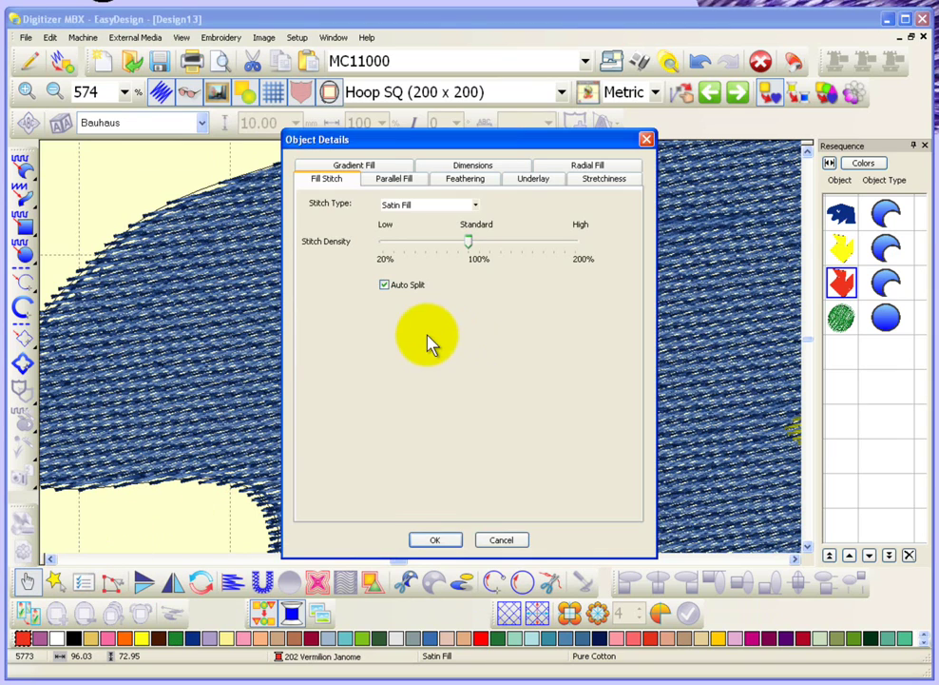
click(501, 539)
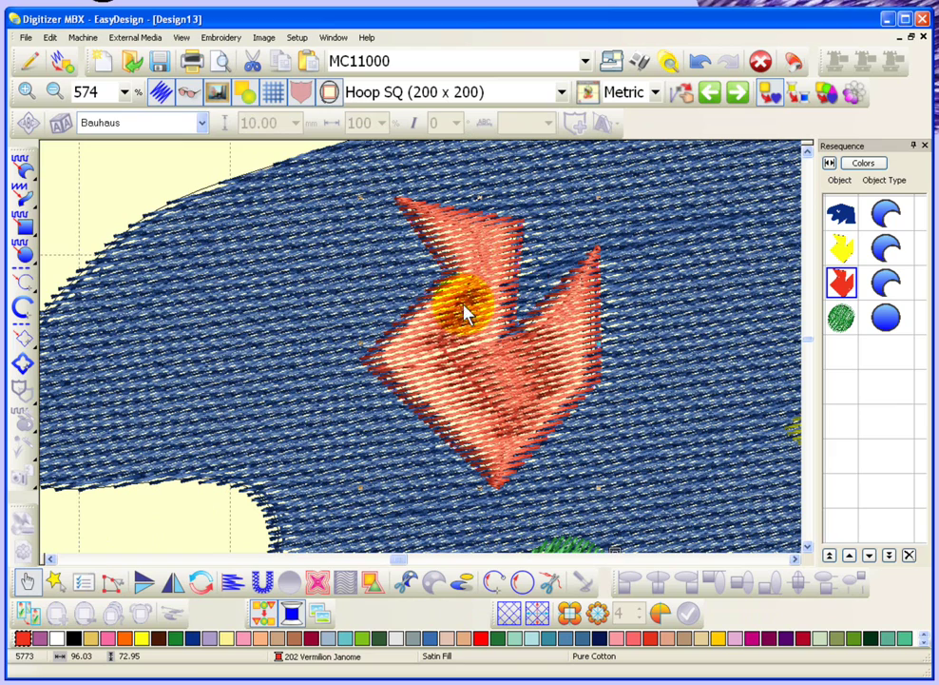
drag(438, 321, 266, 283)
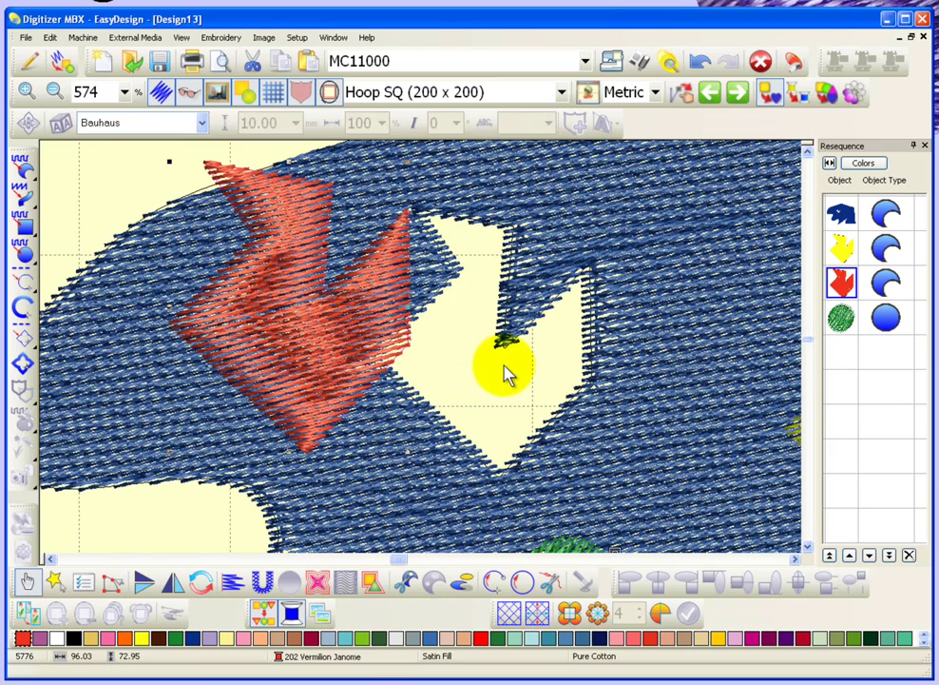
- Zoom out and view the yellow zigzag's Object Details without changes
key(shift+z)
double_click(654, 402)
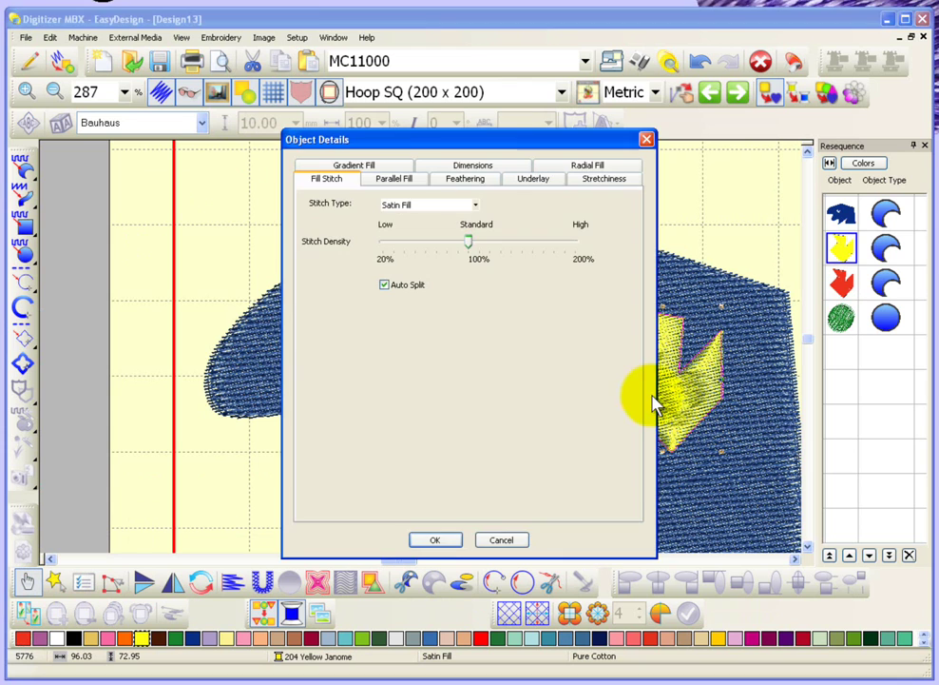
click(504, 538)
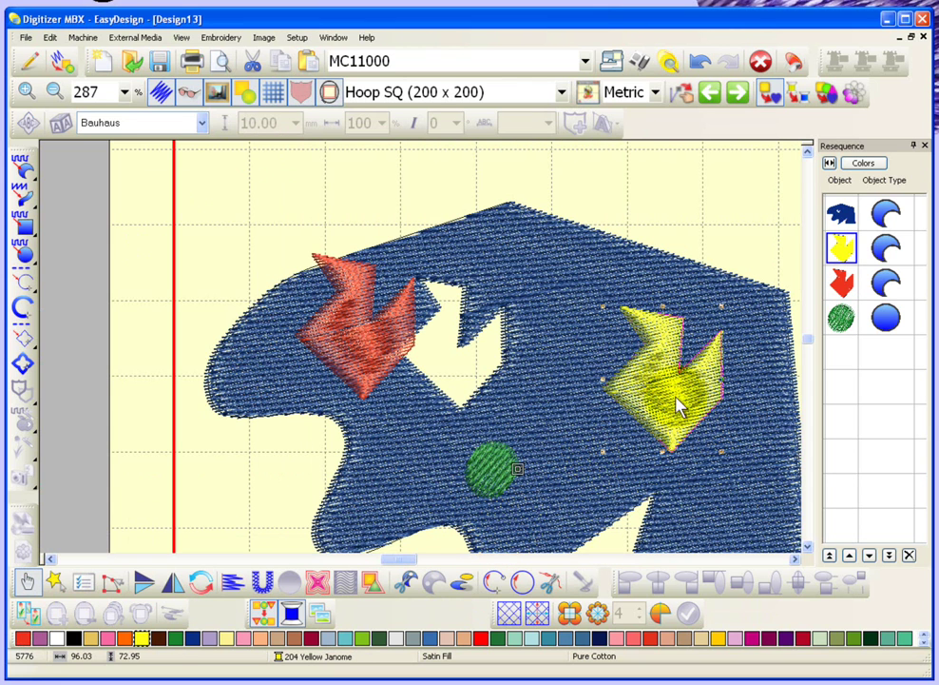
- Remove the yellow zigzag's overlaps and move it to the blue shape's top-right edge
mouse_move(678, 404)
mouse_down()
mouse_move(747, 377)
mouse_move(663, 401)
mouse_up()
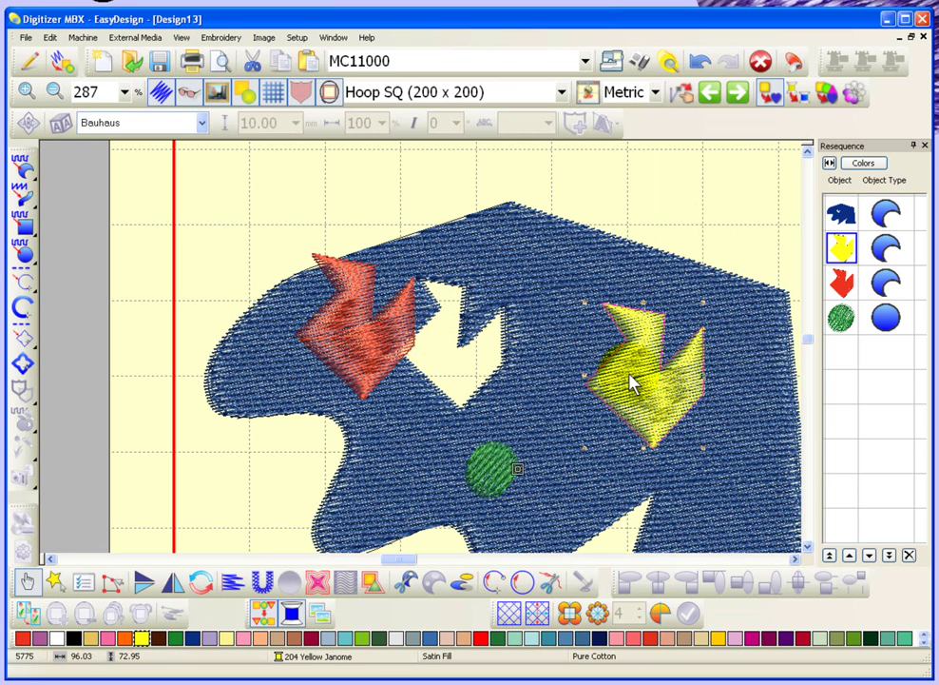
click(465, 591)
drag(644, 409, 691, 285)
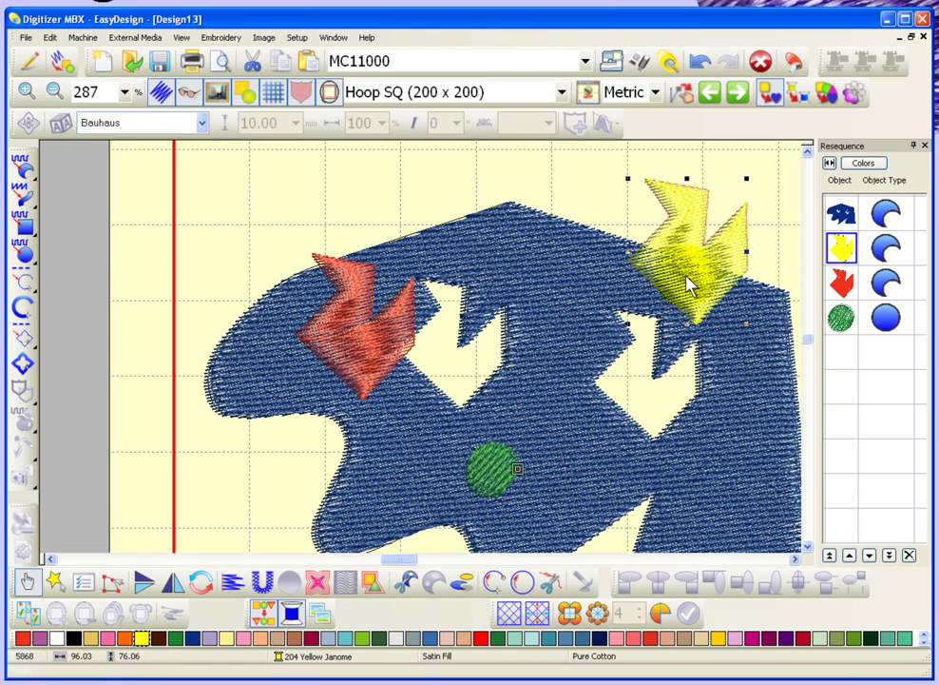
- Try Remove Overlaps on the green circle, then undo the move and the overlap removal
click(490, 469)
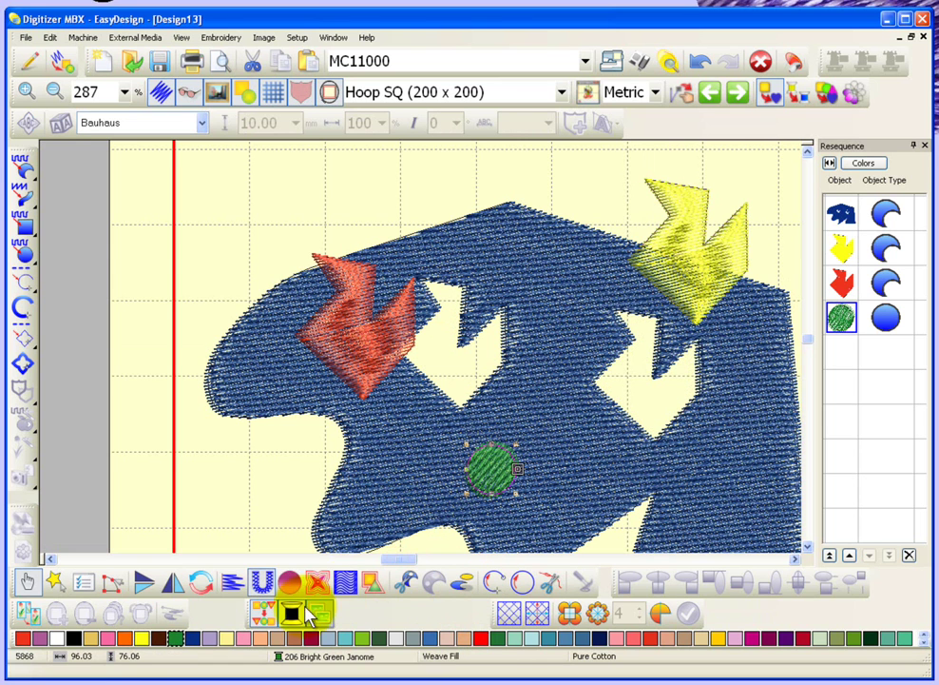
click(464, 589)
drag(489, 465, 582, 330)
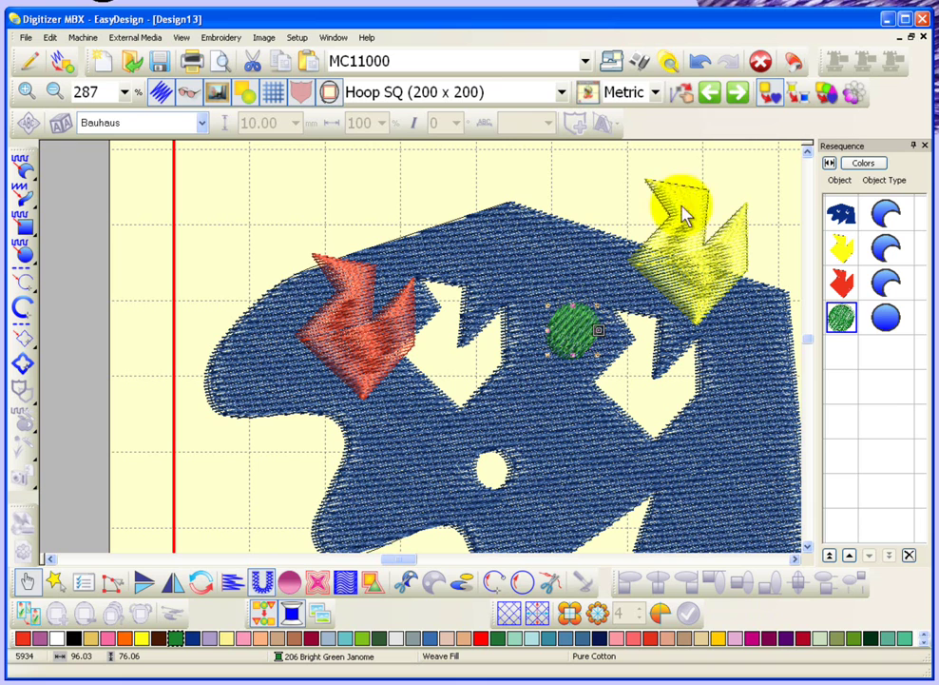
click(700, 61)
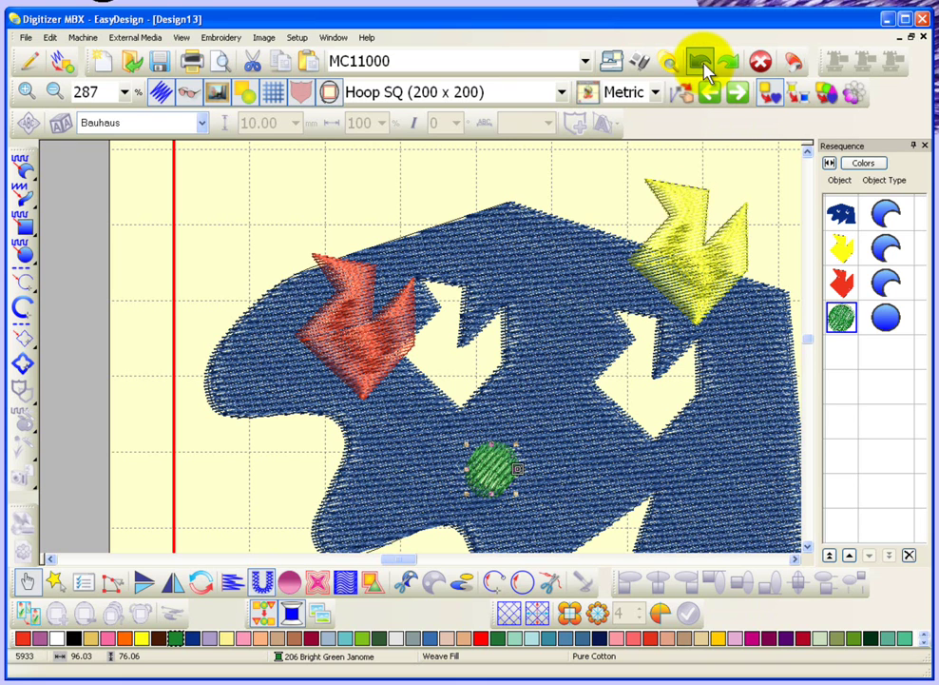
click(704, 69)
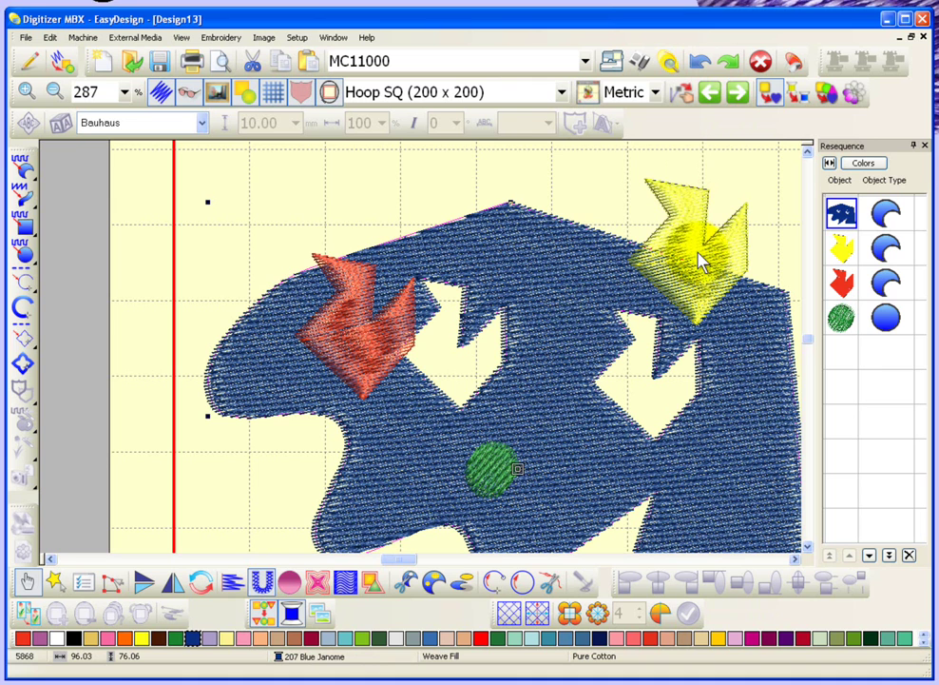
- Remove the red zigzag's overlaps again and move it to the blue shape's centre
key(shift+z)
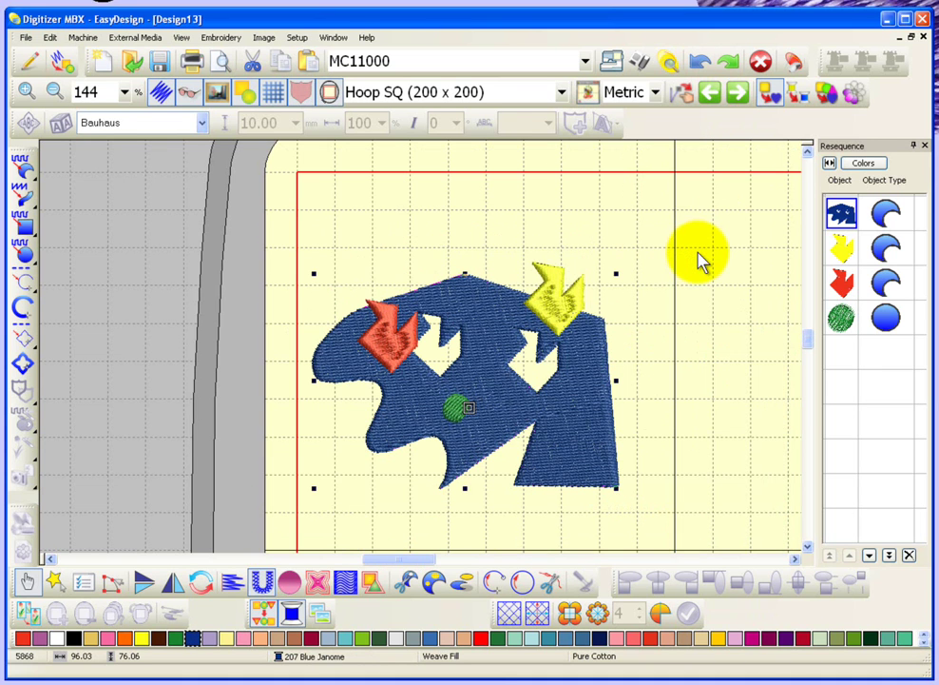
click(695, 267)
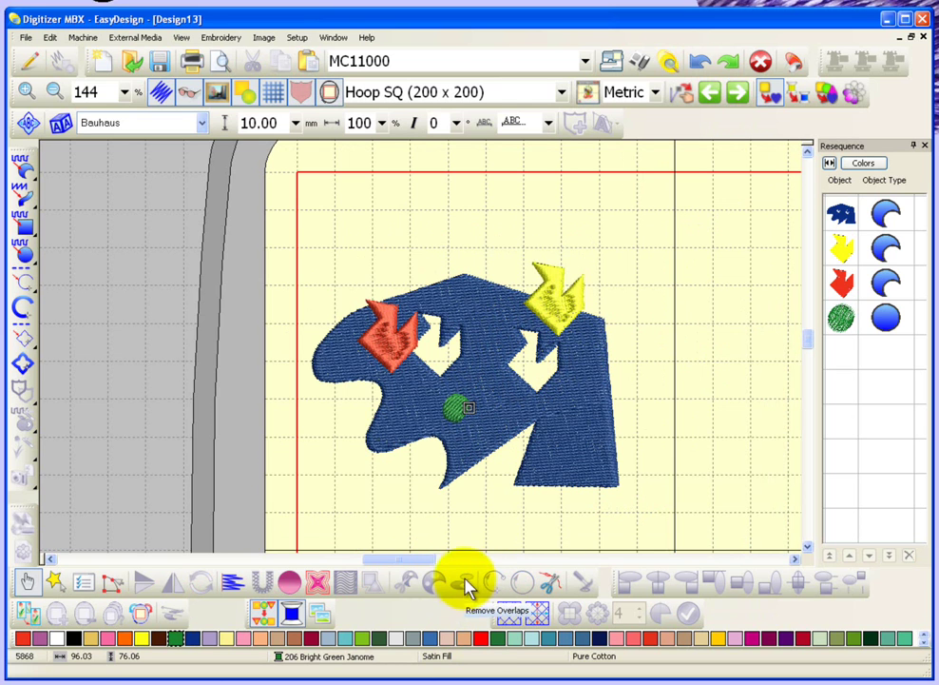
click(385, 337)
mouse_move(378, 354)
mouse_down()
mouse_move(382, 343)
mouse_move(378, 355)
mouse_up()
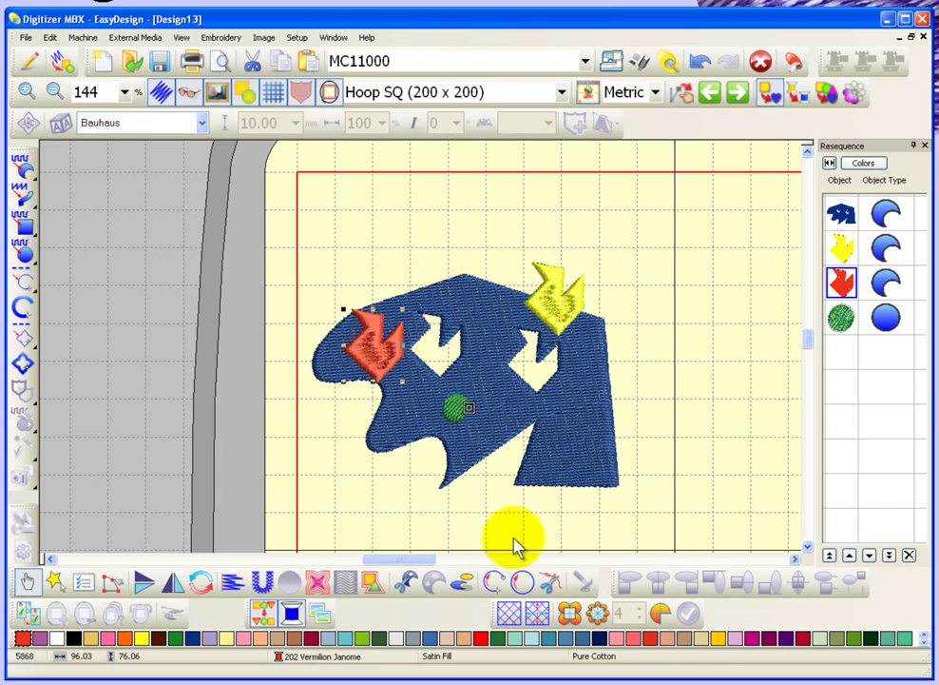
click(464, 589)
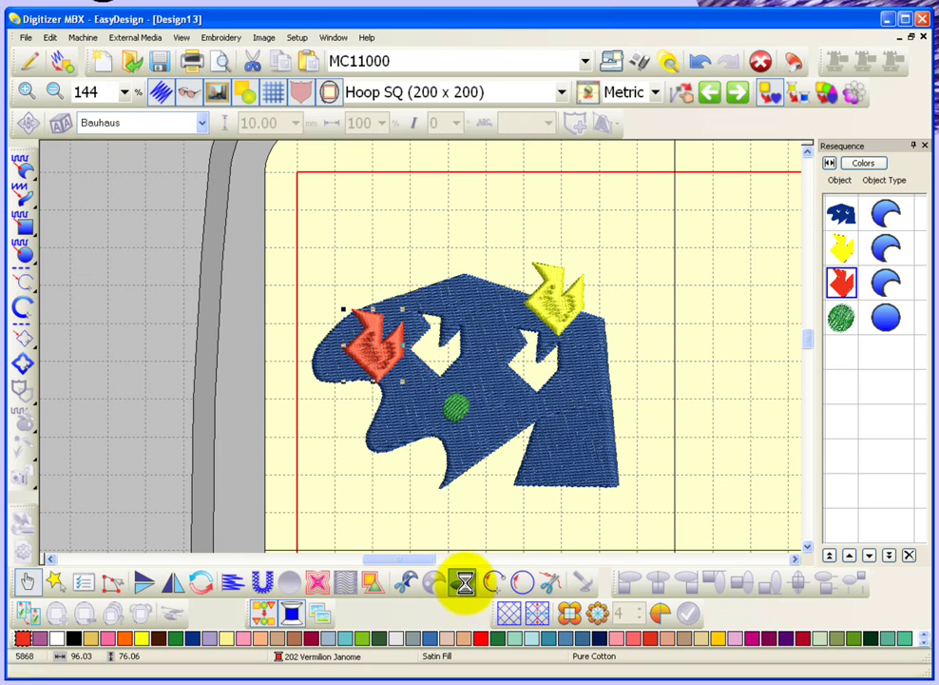
drag(379, 356, 485, 373)
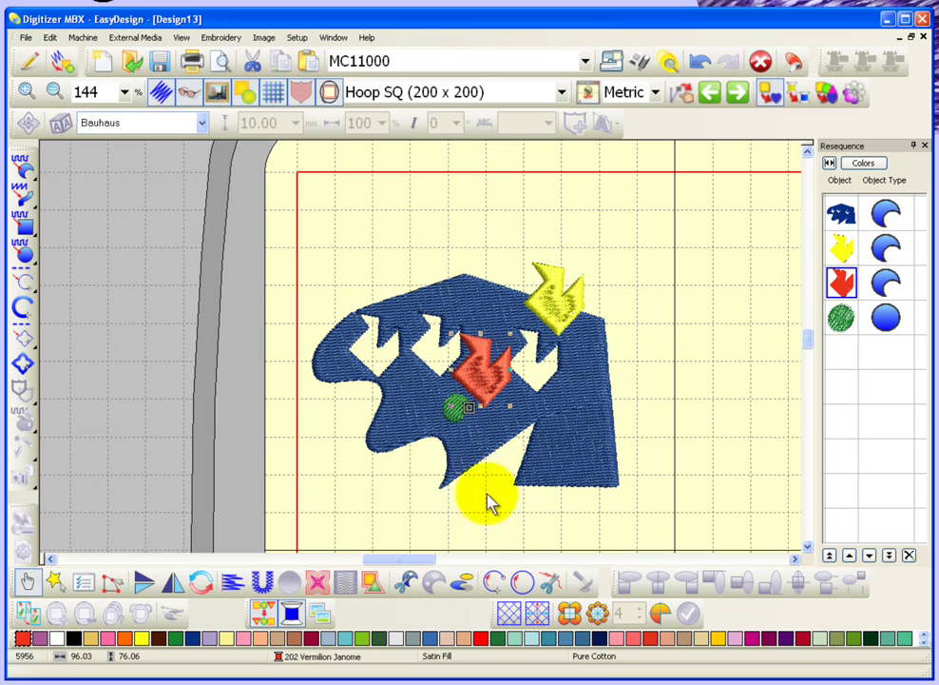